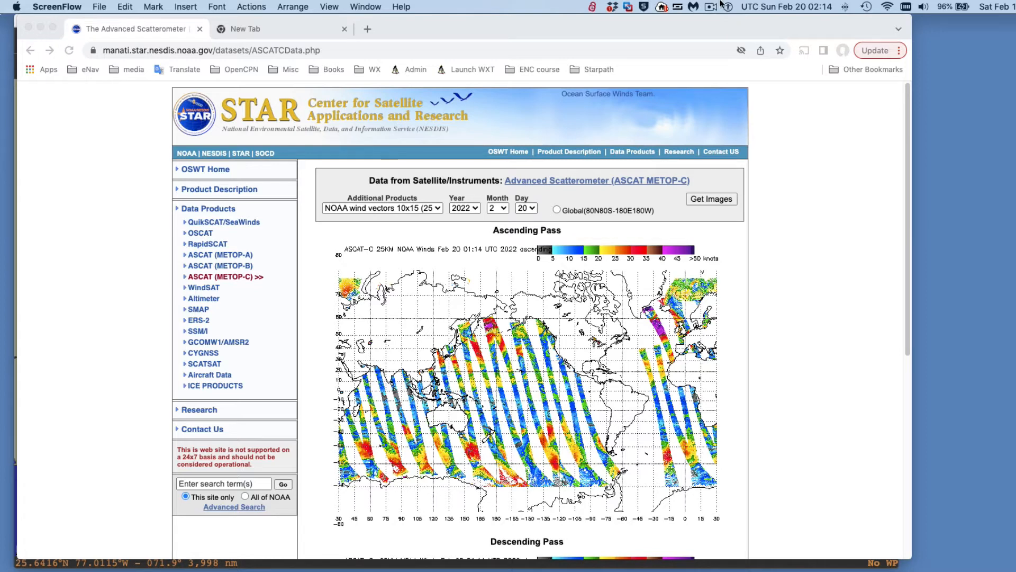
- Search Google for "ascat" in the empty browser tab
click(482, 24)
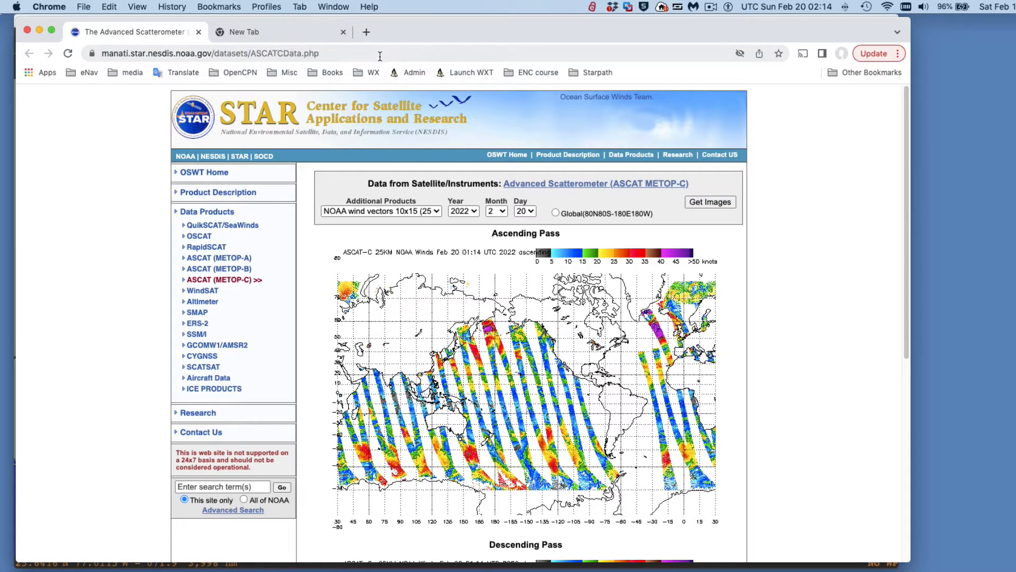
click(294, 33)
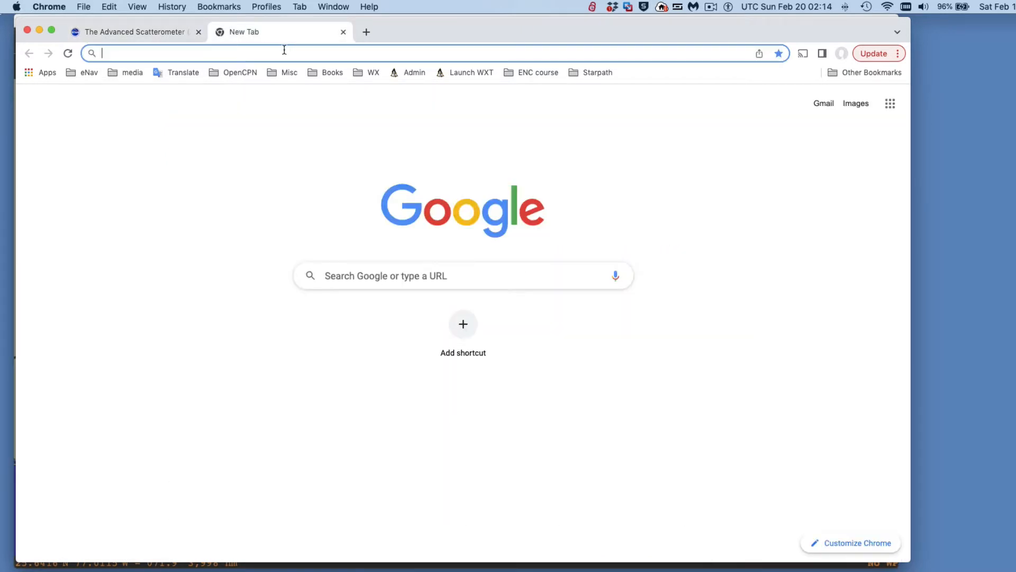
text(ascat)
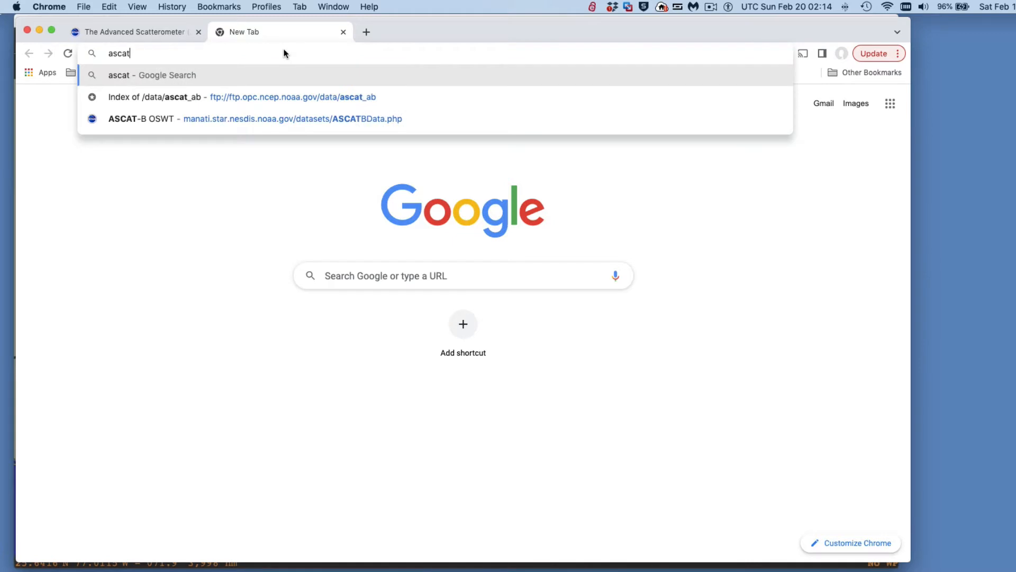
key(Return)
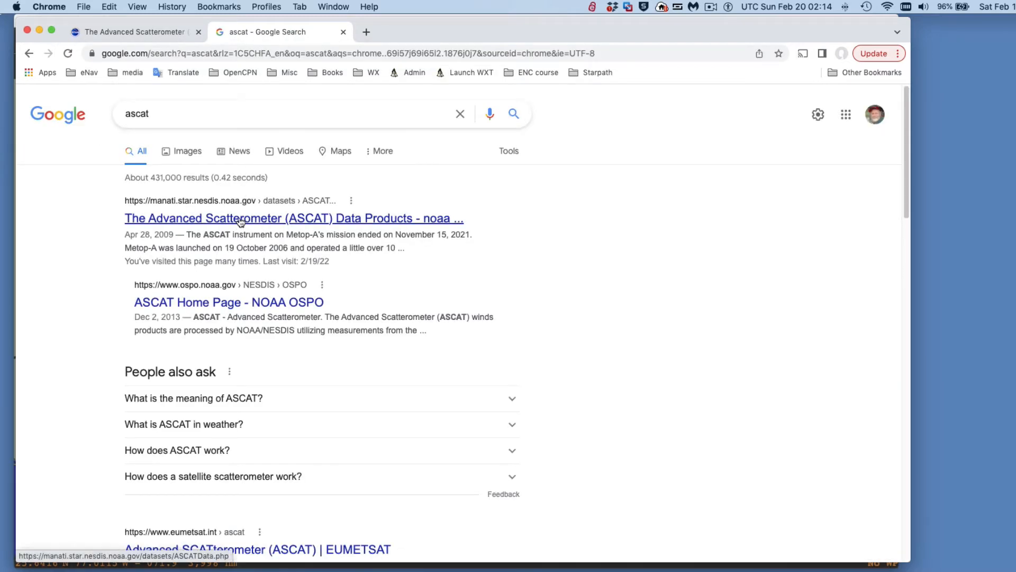
- Return to the NOAA STAR page, open the ASCAT METOP-B data, and examine its ascending and descending pass maps
click(151, 32)
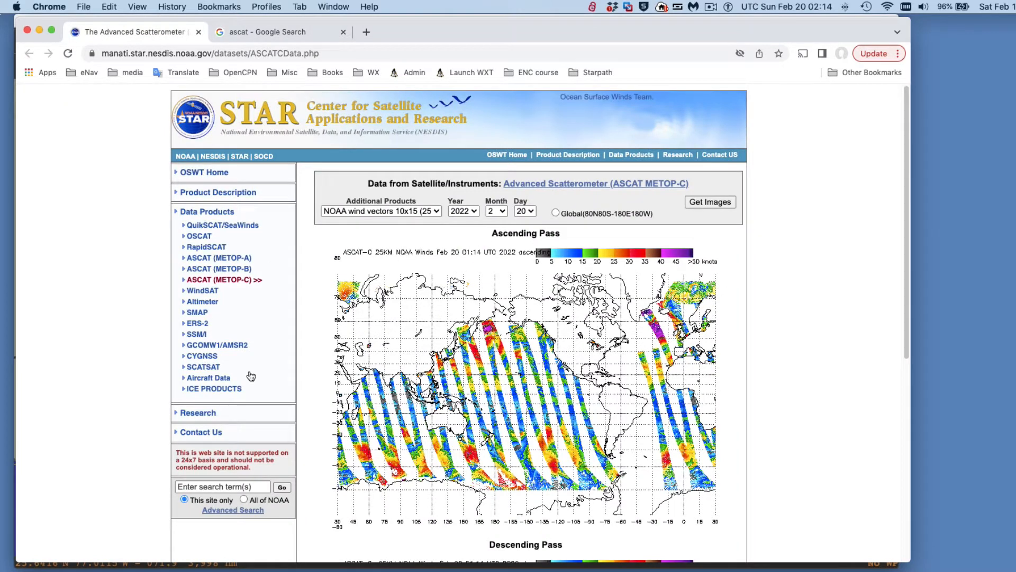
click(227, 270)
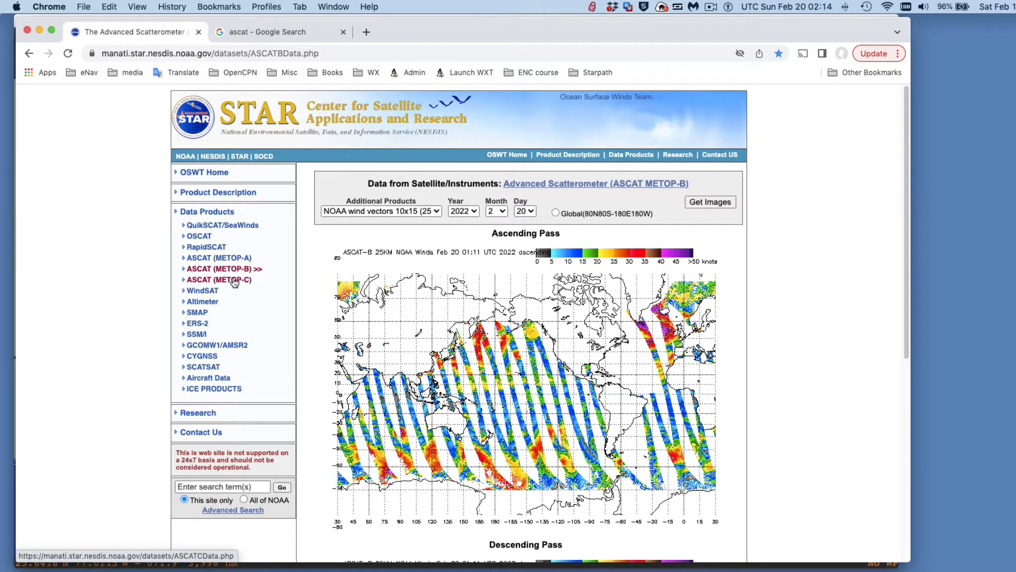
scroll(615, 371, down, 1)
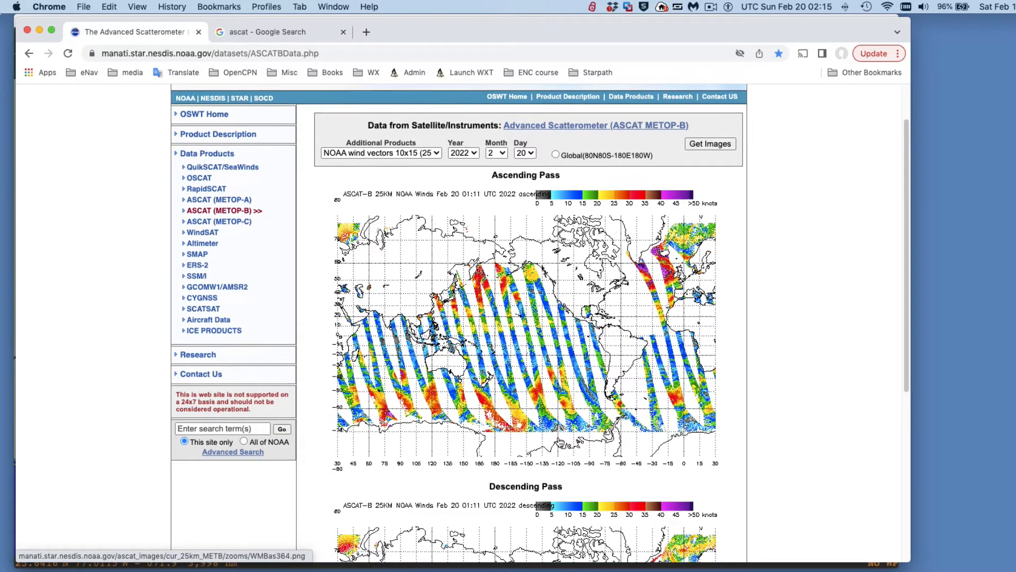
scroll(574, 450, down, 5)
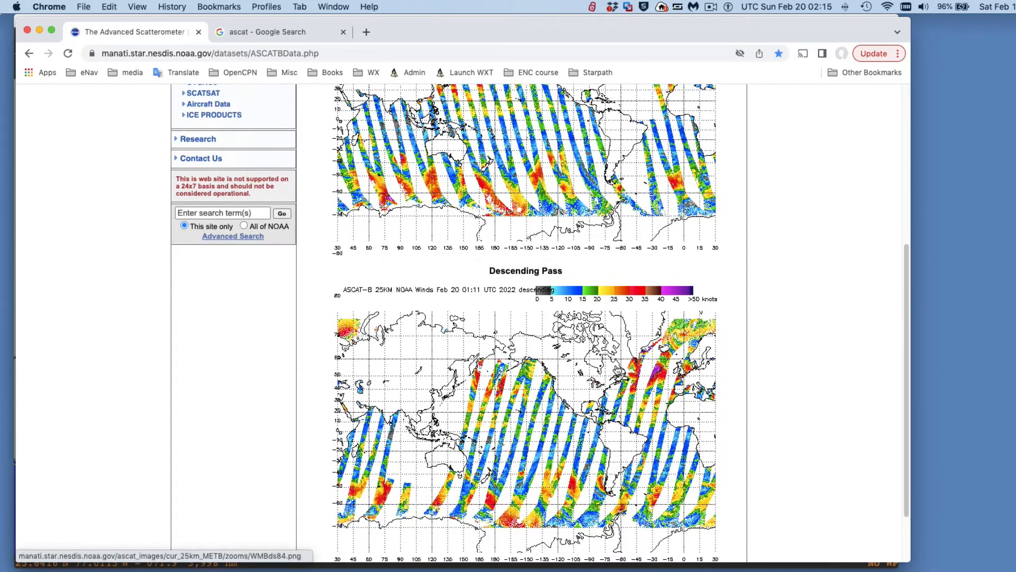
scroll(453, 392, up, 3)
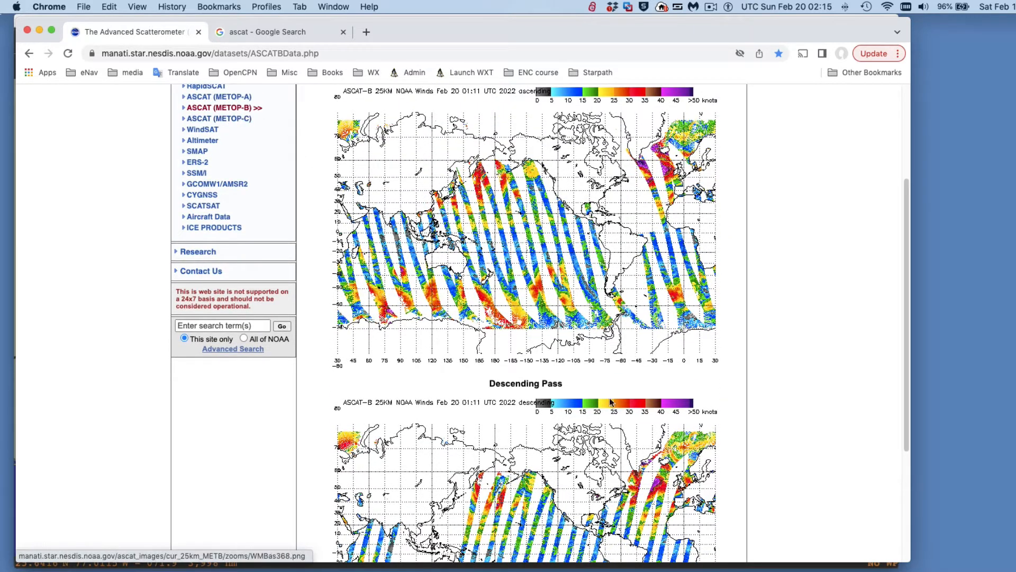
scroll(612, 403, down, 2)
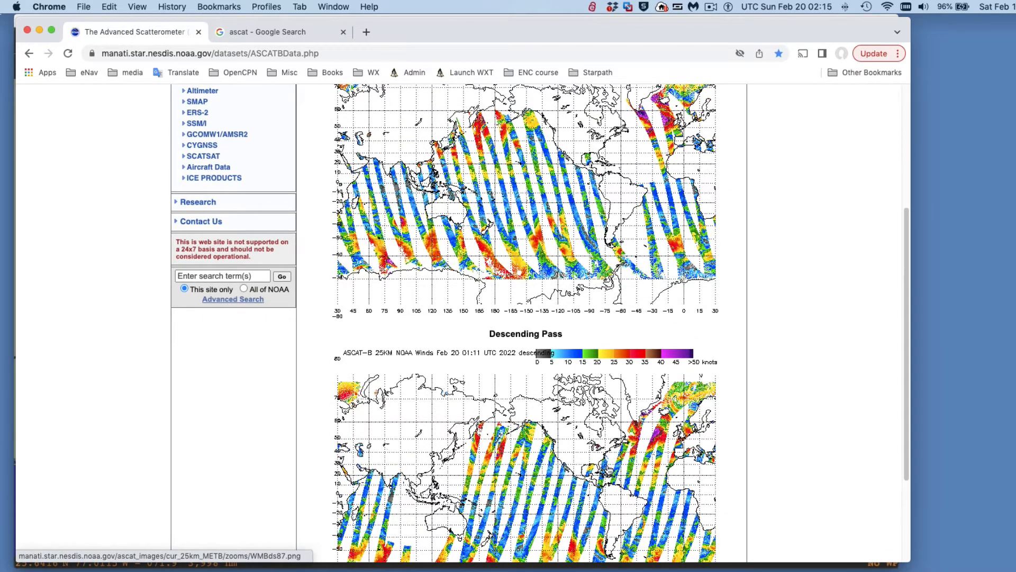
scroll(609, 470, down, 1)
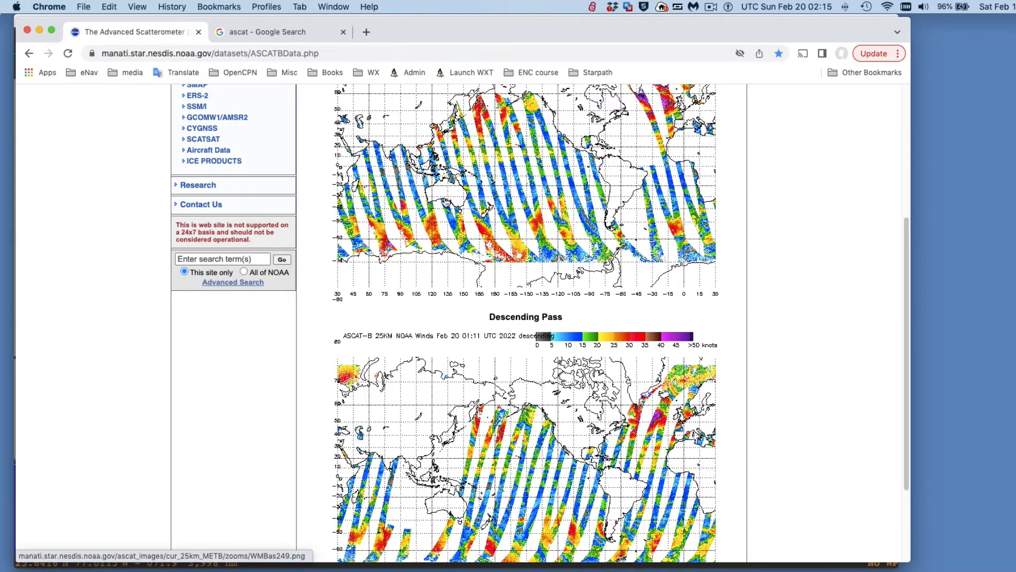
scroll(523, 229, up, 2)
scroll(580, 202, up, 1)
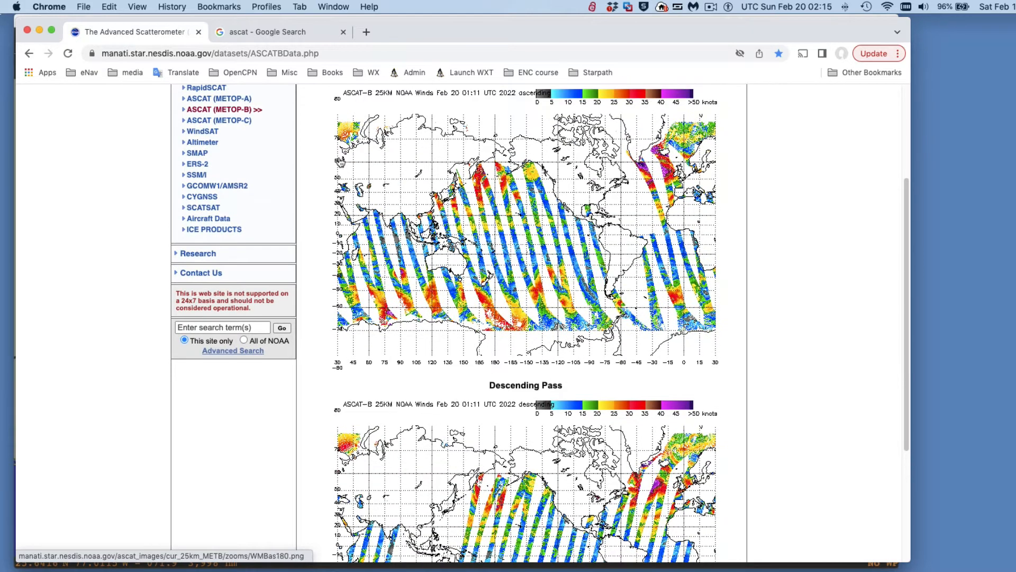
- Open the ASCAT METOP-C data and compare swath coverage on its ascending and descending pass maps
click(245, 122)
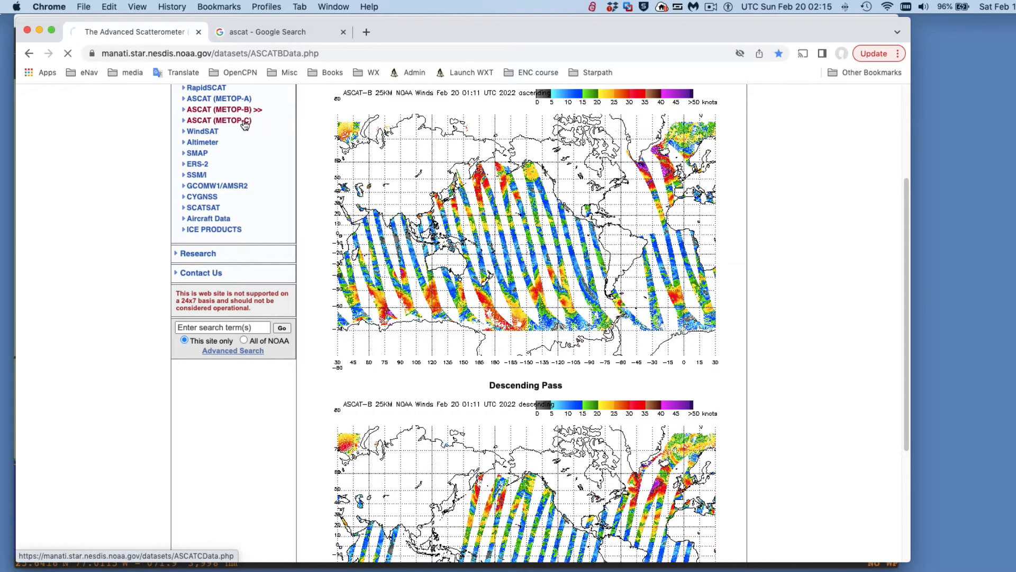
scroll(577, 355, down, 2)
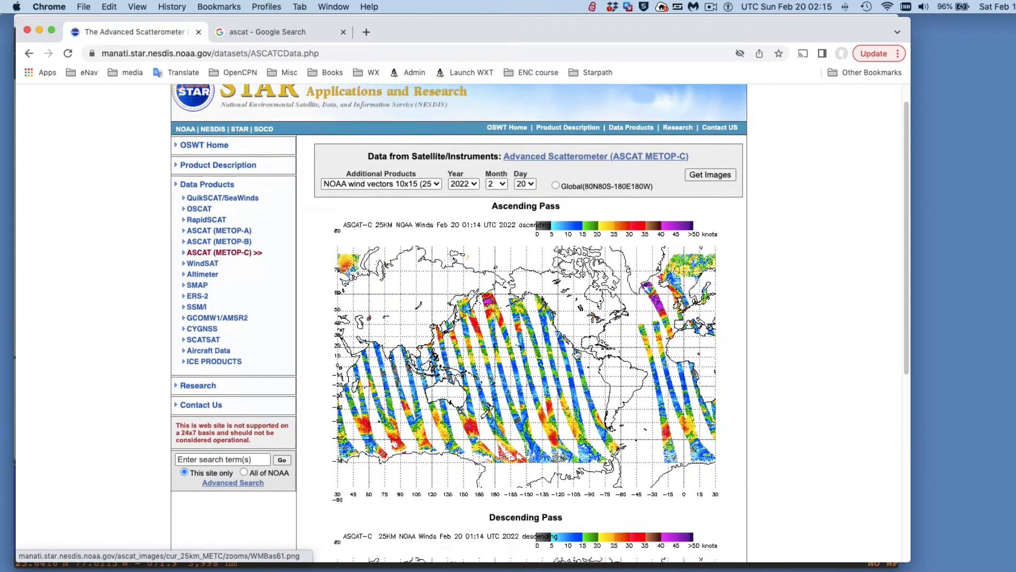
scroll(578, 354, down, 2)
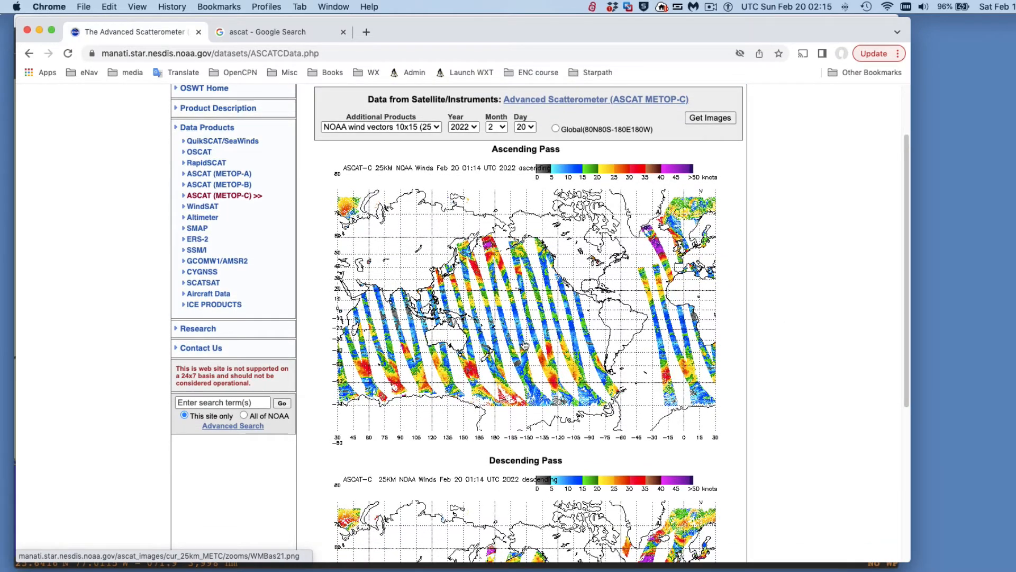
scroll(524, 345, down, 5)
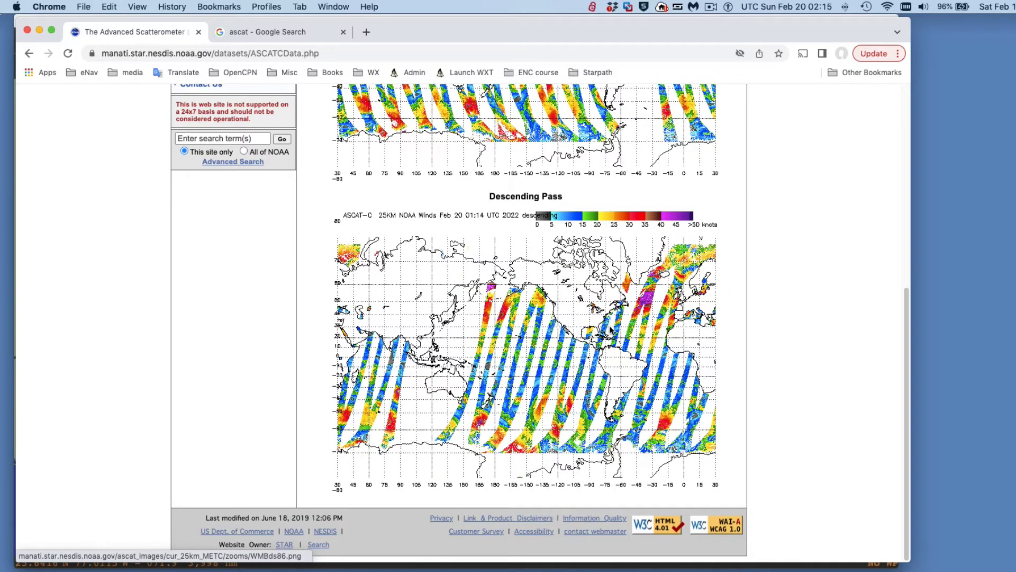
scroll(611, 329, up, 7)
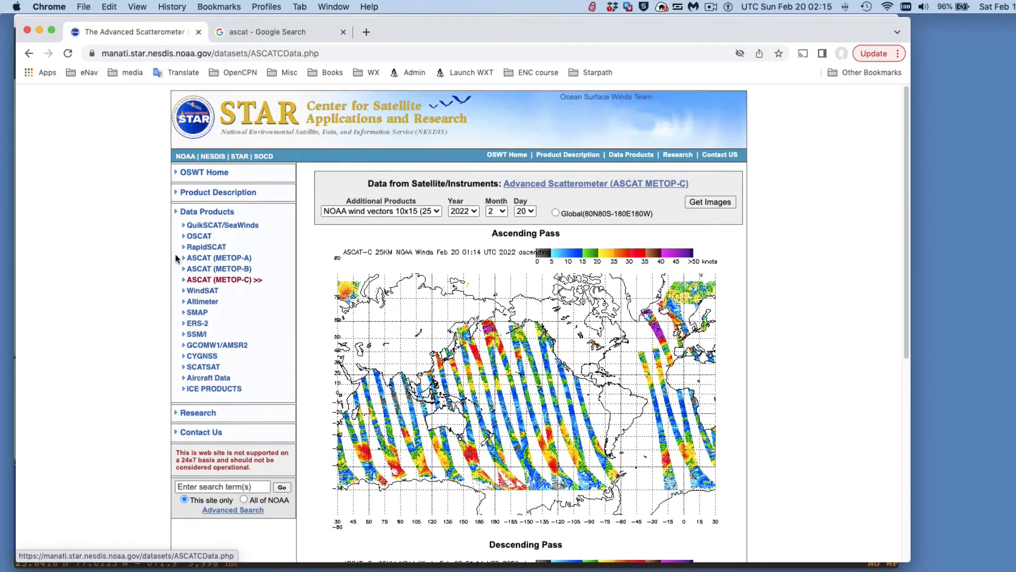
scroll(604, 415, down, 4)
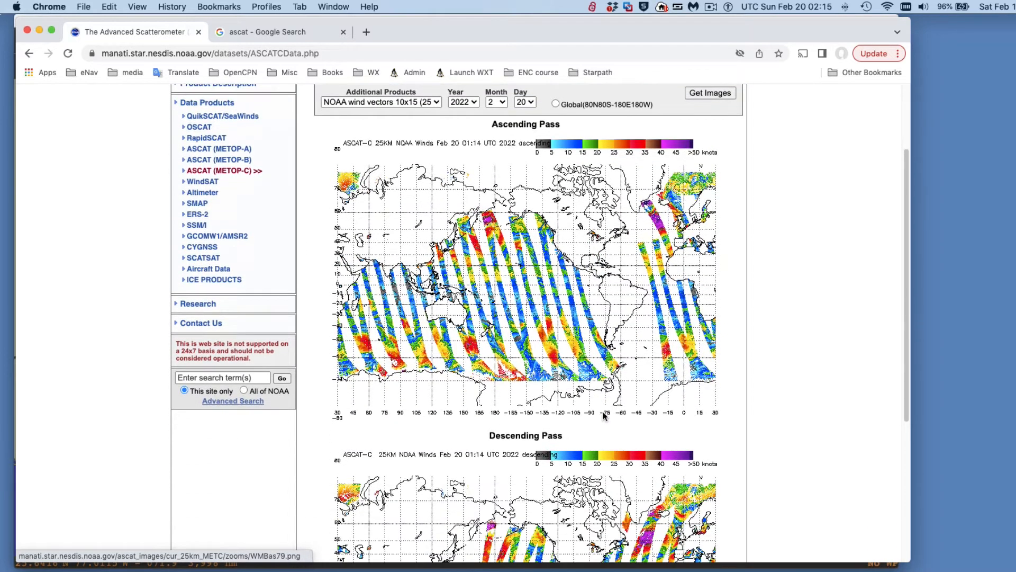
scroll(613, 522, down, 1)
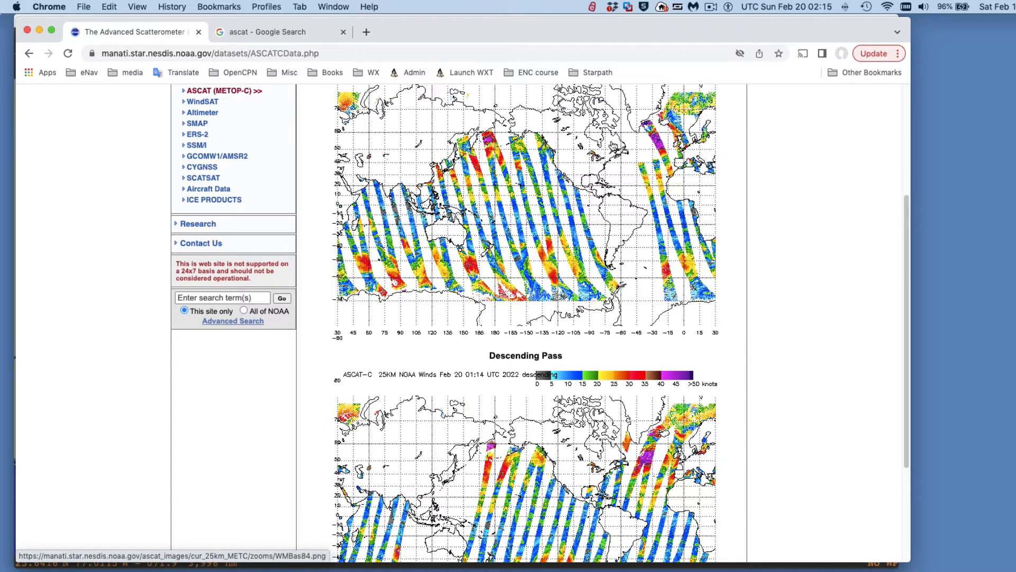
scroll(597, 255, down, 5)
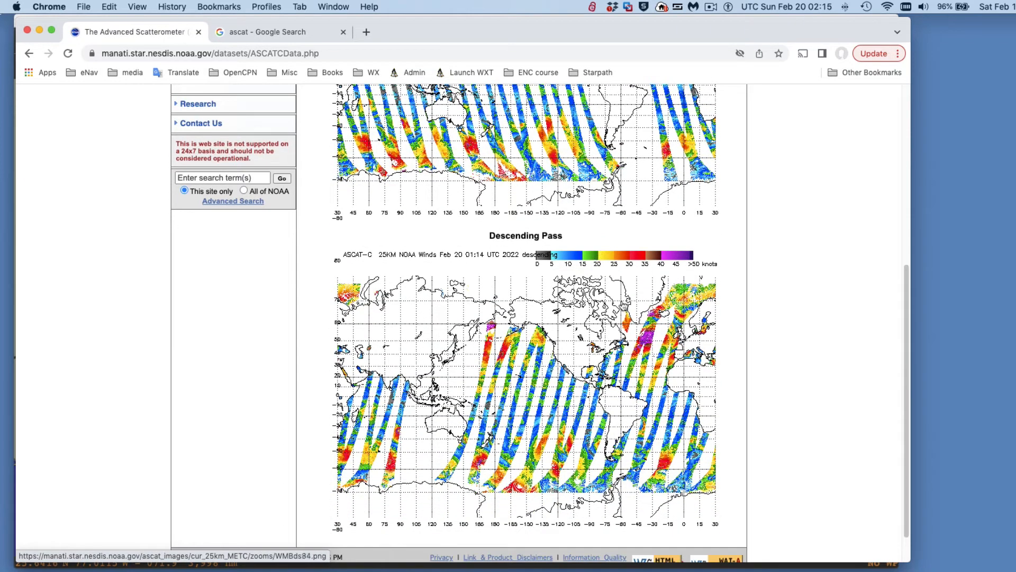
scroll(651, 281, up, 6)
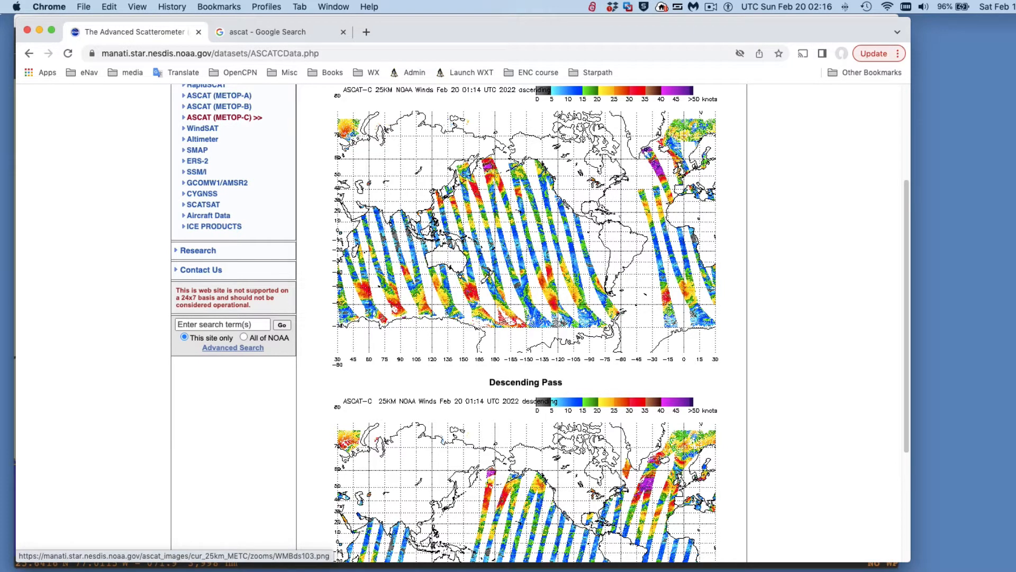
scroll(617, 498, down, 5)
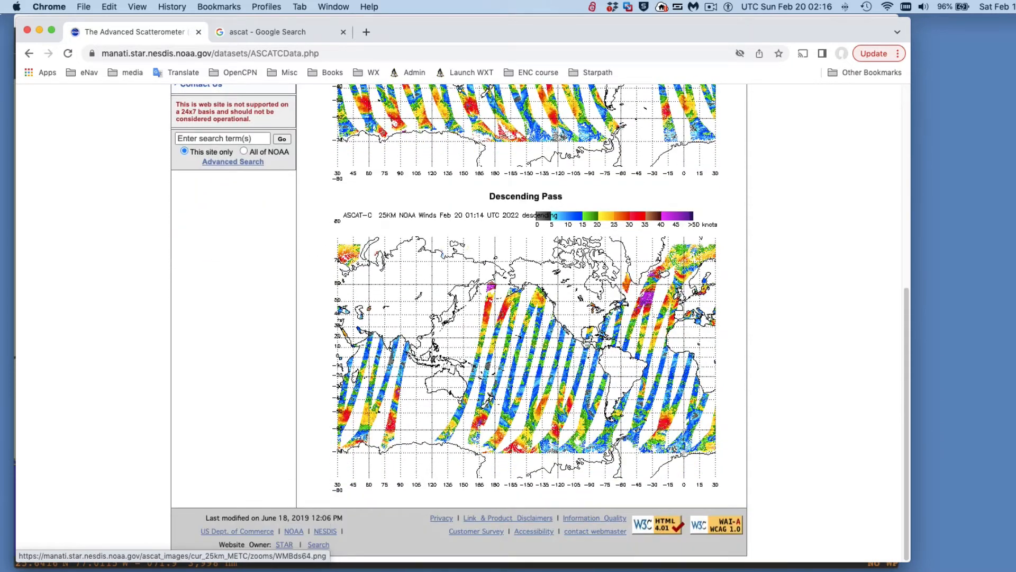
- Inspect the METOP-C descending-pass wind vectors in the tile off the US East Coast, revisiting the overview maps before reopening that tile
click(610, 327)
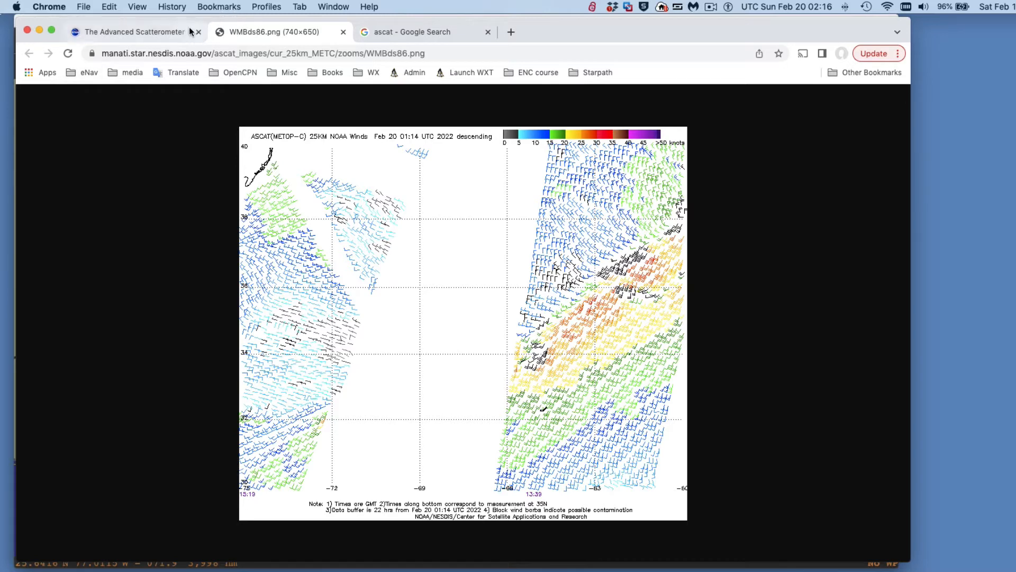
click(154, 32)
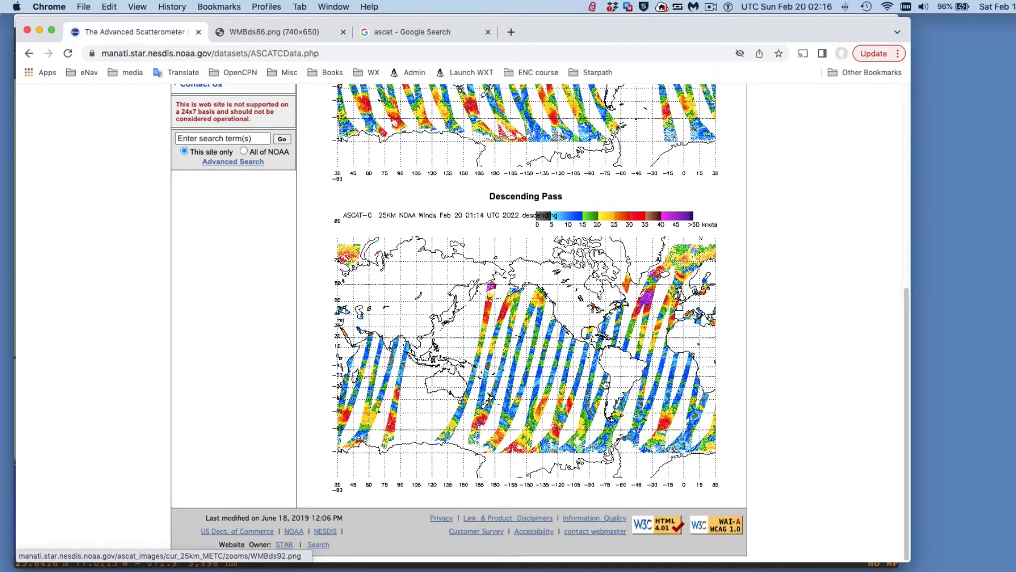
scroll(606, 370, up, 2)
scroll(605, 373, up, 3)
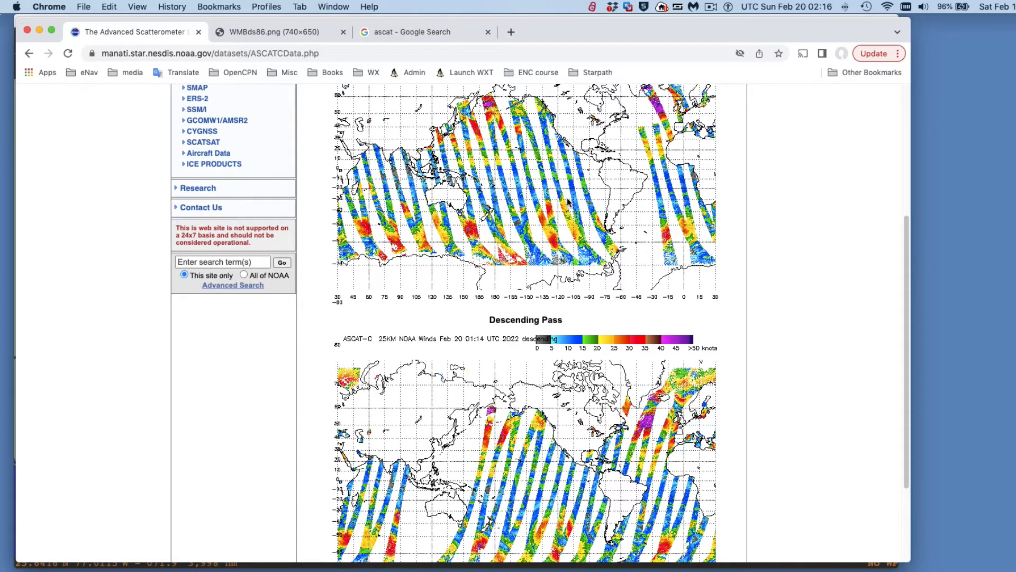
scroll(557, 352, down, 4)
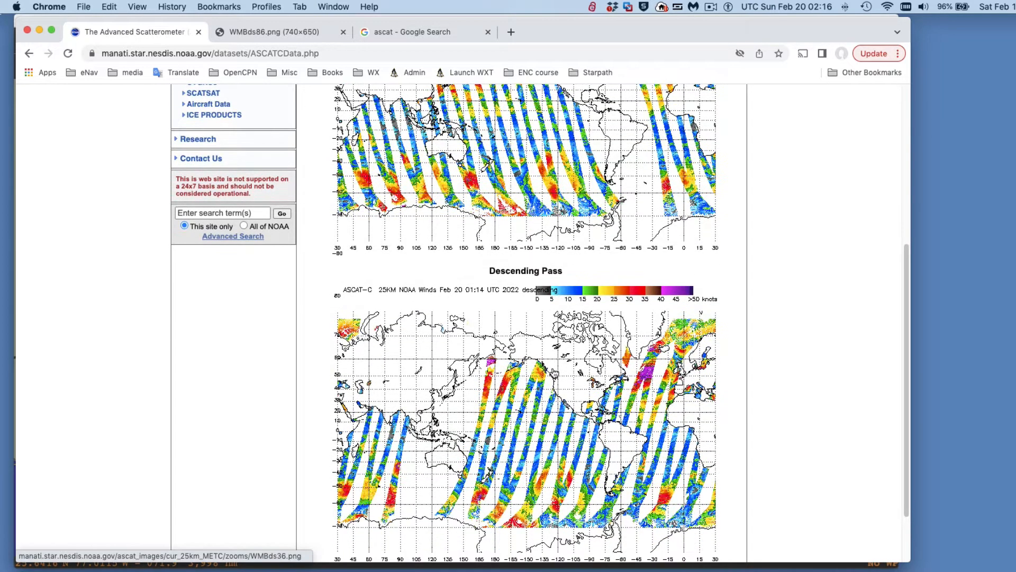
click(609, 343)
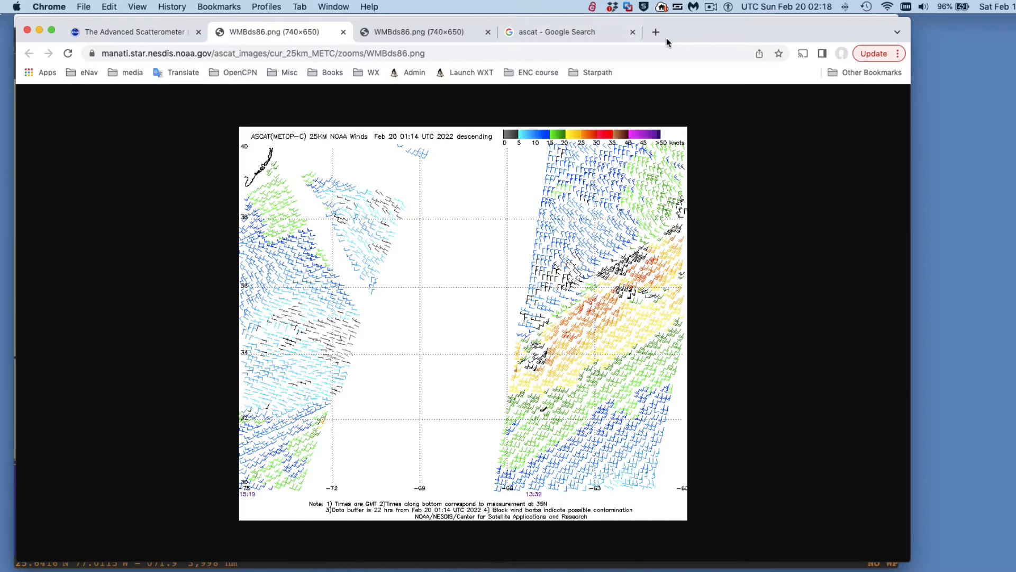
- Minimize the browser, switch to qtVlm, and open the weather image settings
click(40, 30)
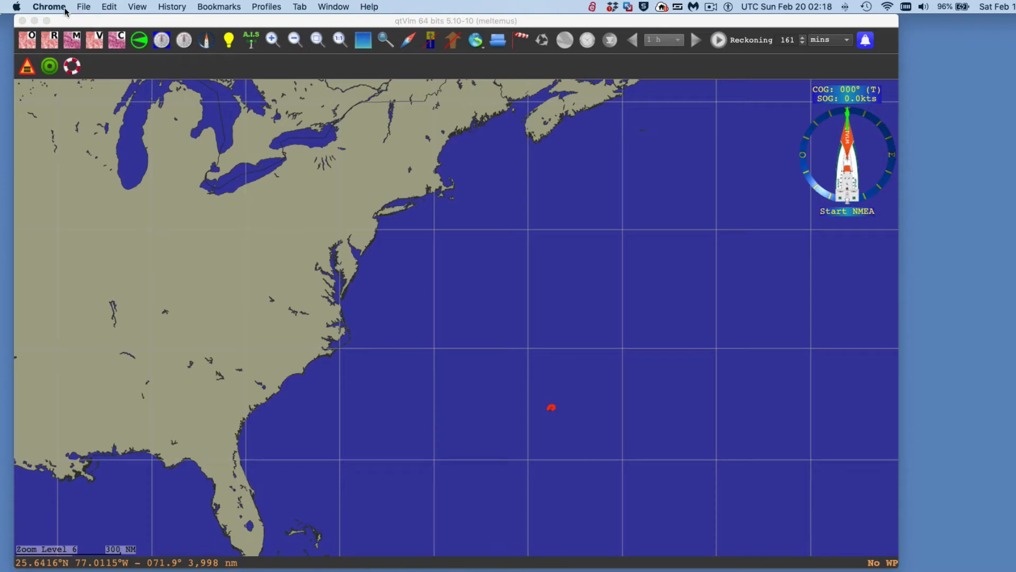
click(96, 21)
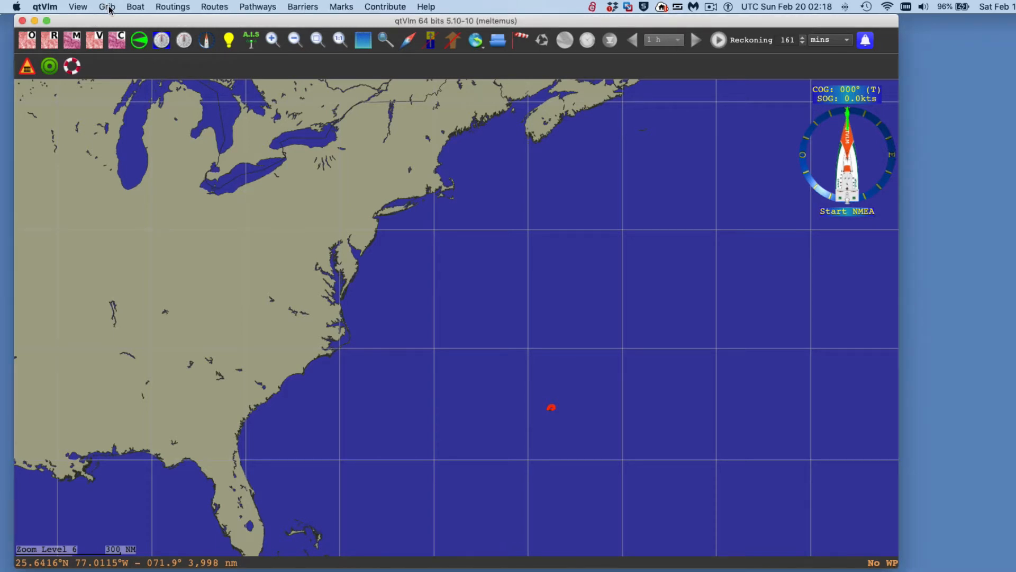
click(108, 7)
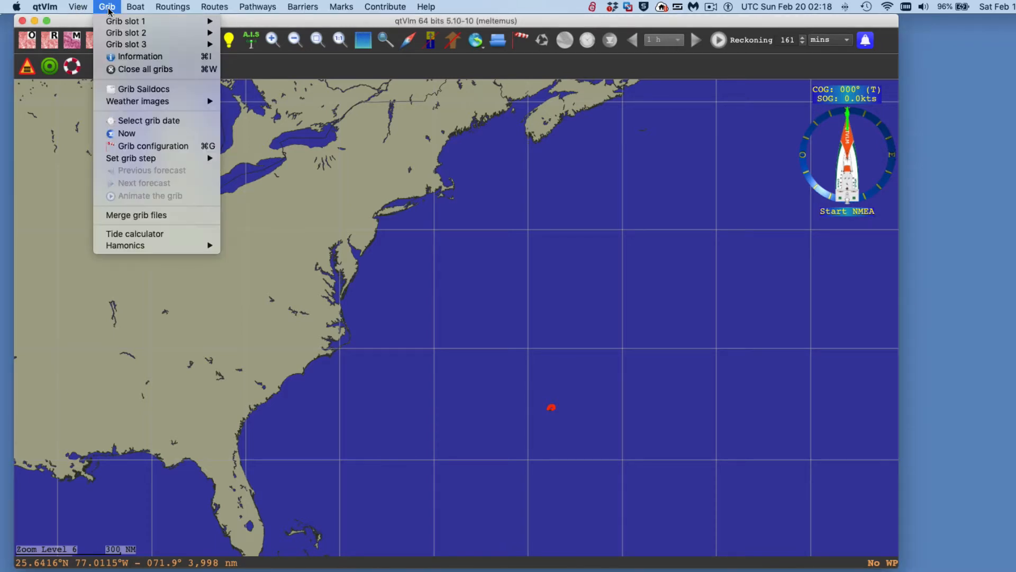
mouse_move(140, 107)
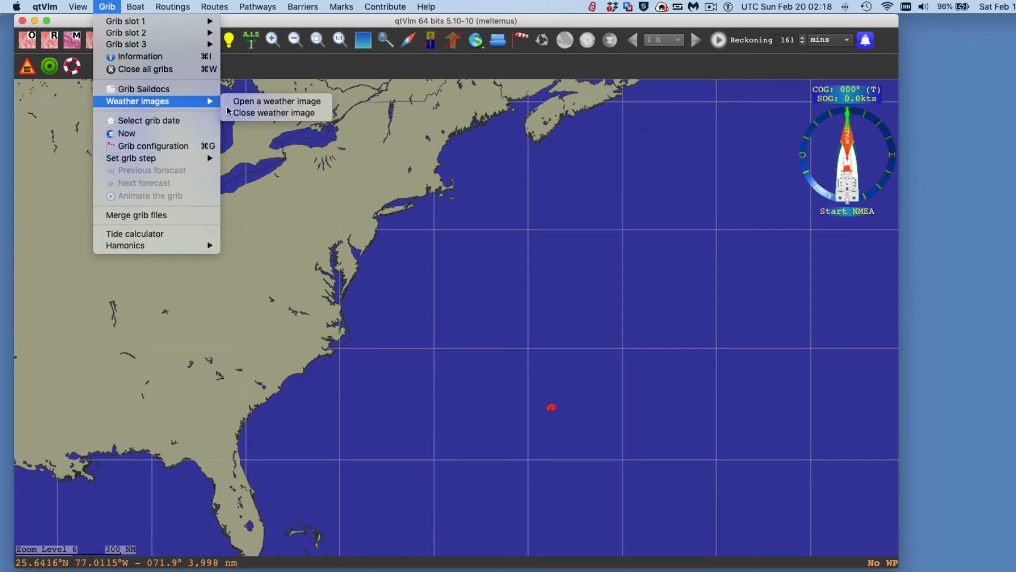
click(268, 101)
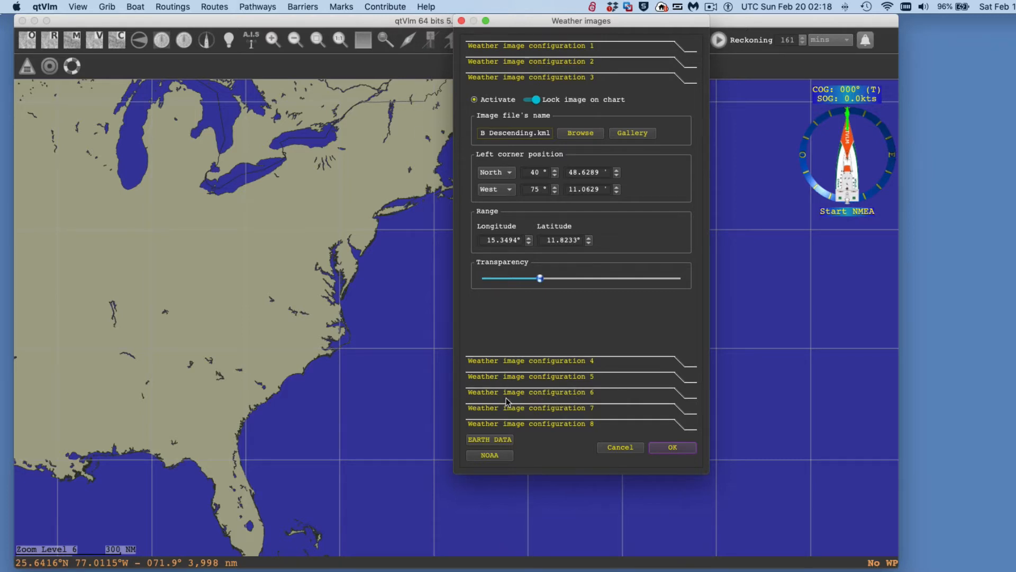
- Load Cape Cod ASCAT C Descending.kml from the Cape Cod ASCAT live folder into weather image configuration 6 and apply it
click(582, 395)
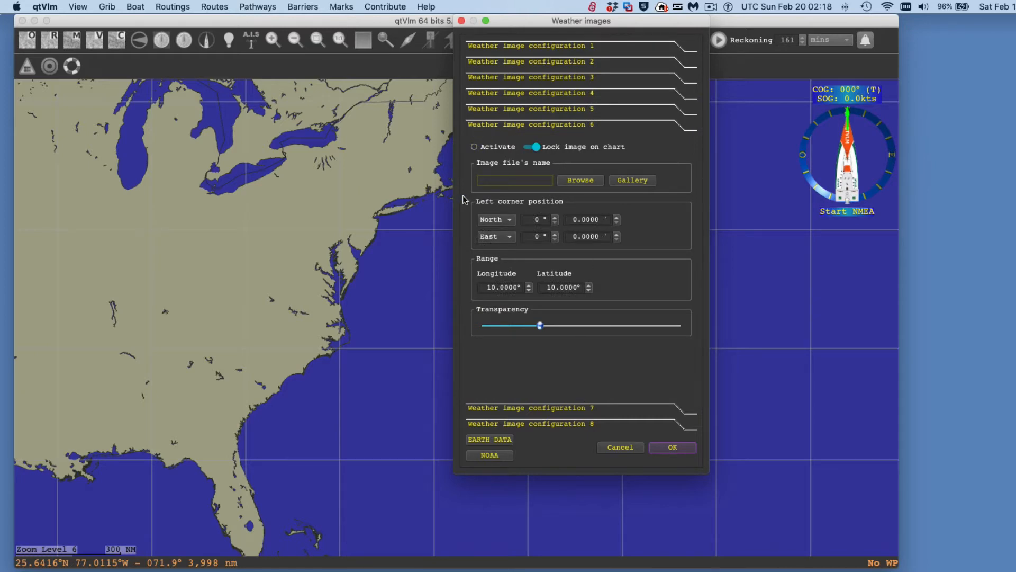
click(600, 181)
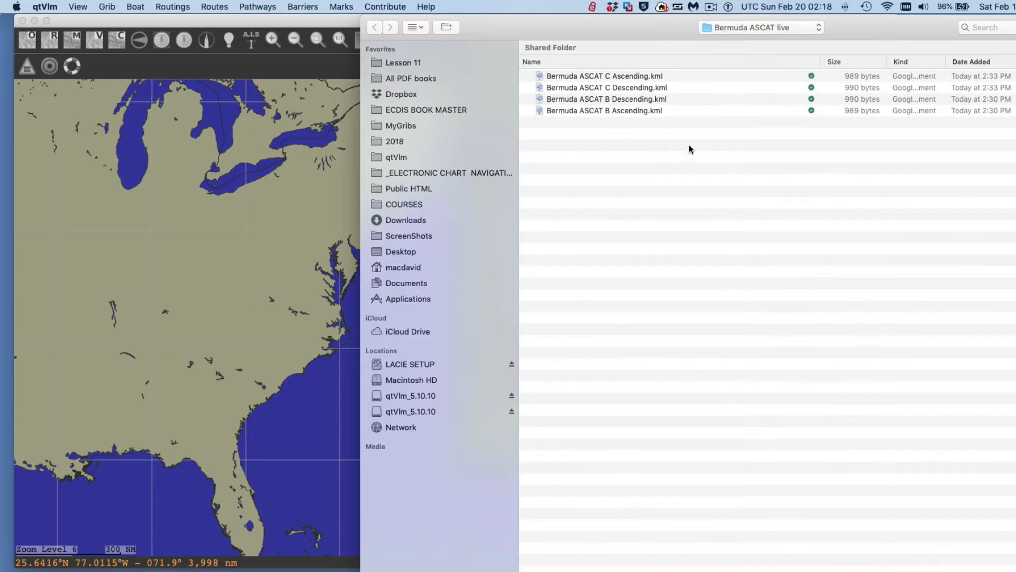
click(795, 28)
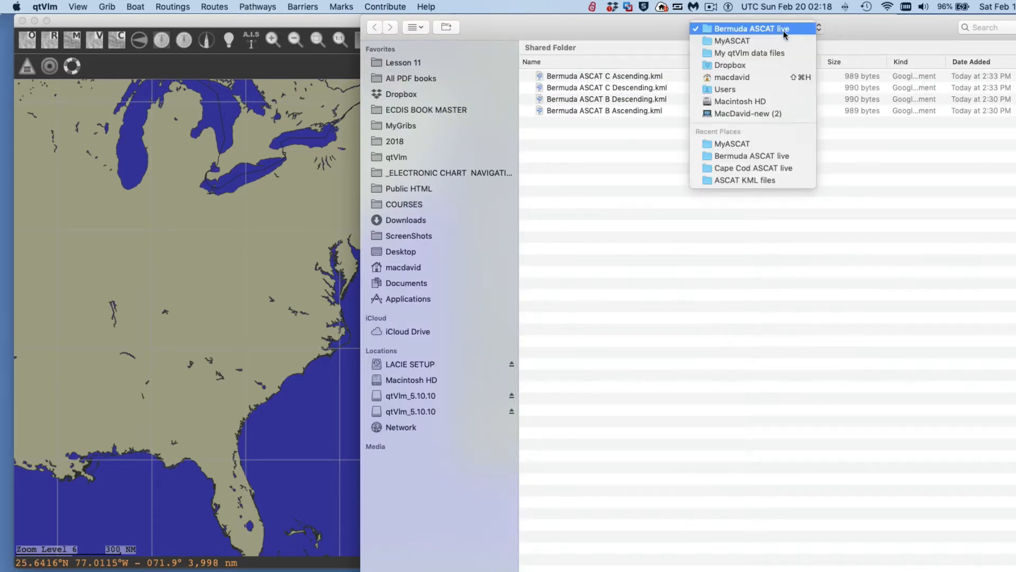
click(755, 38)
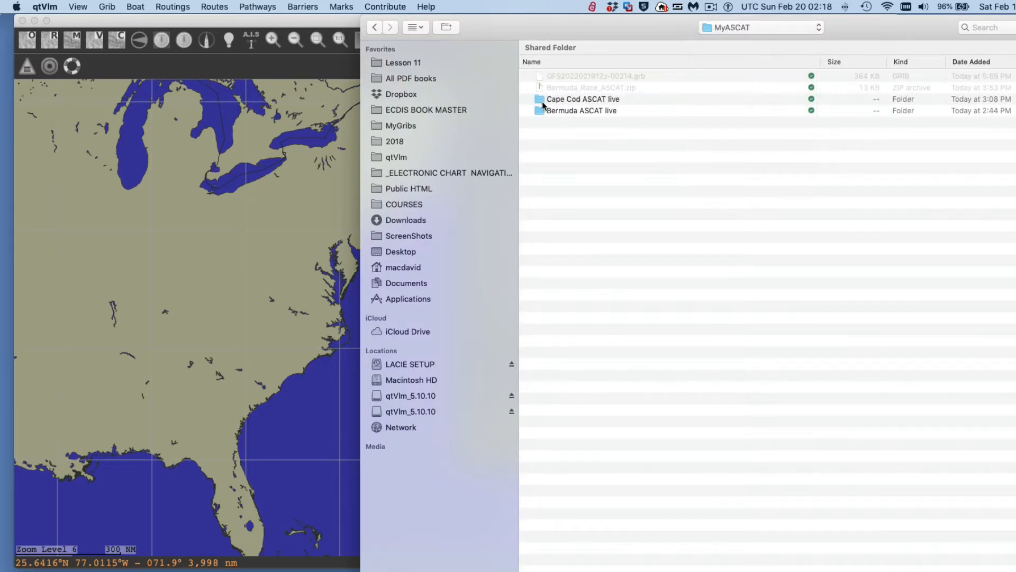
double_click(543, 100)
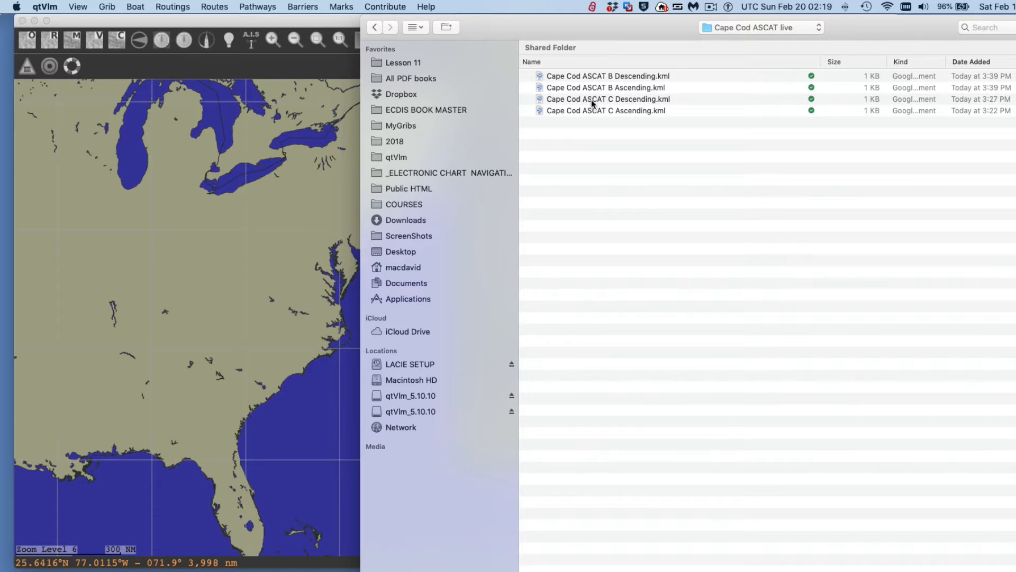
click(596, 98)
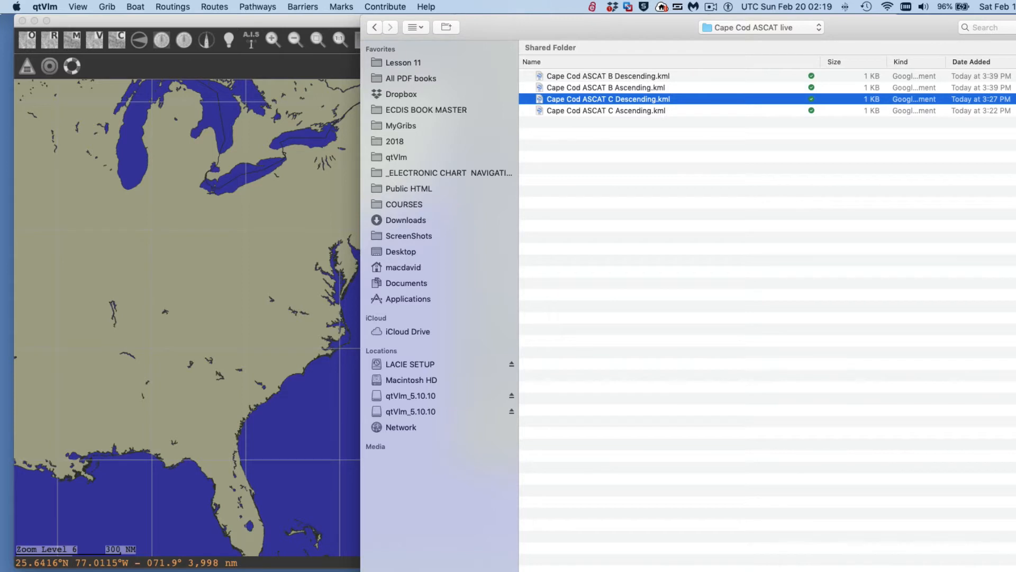
key(Return)
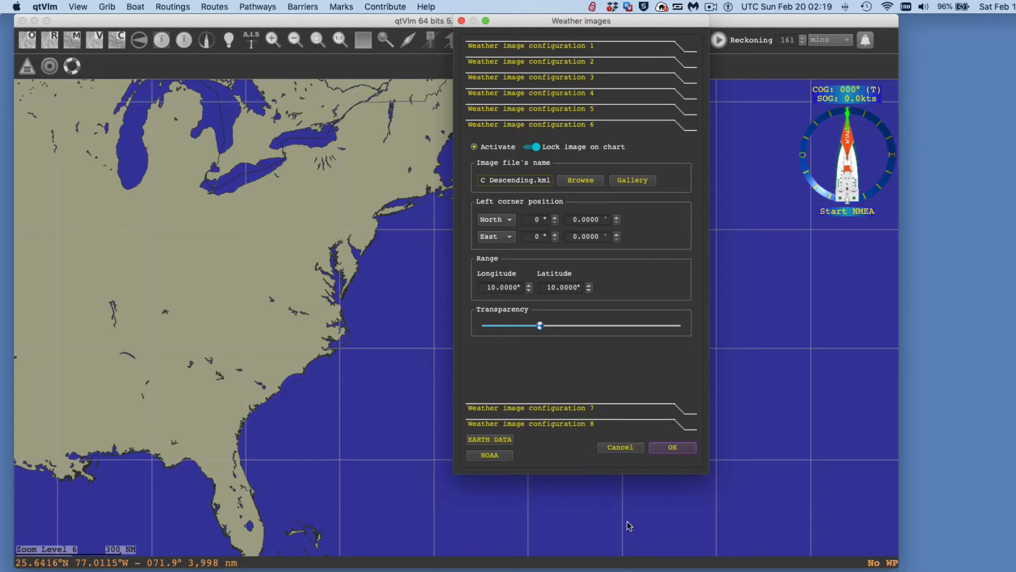
click(673, 448)
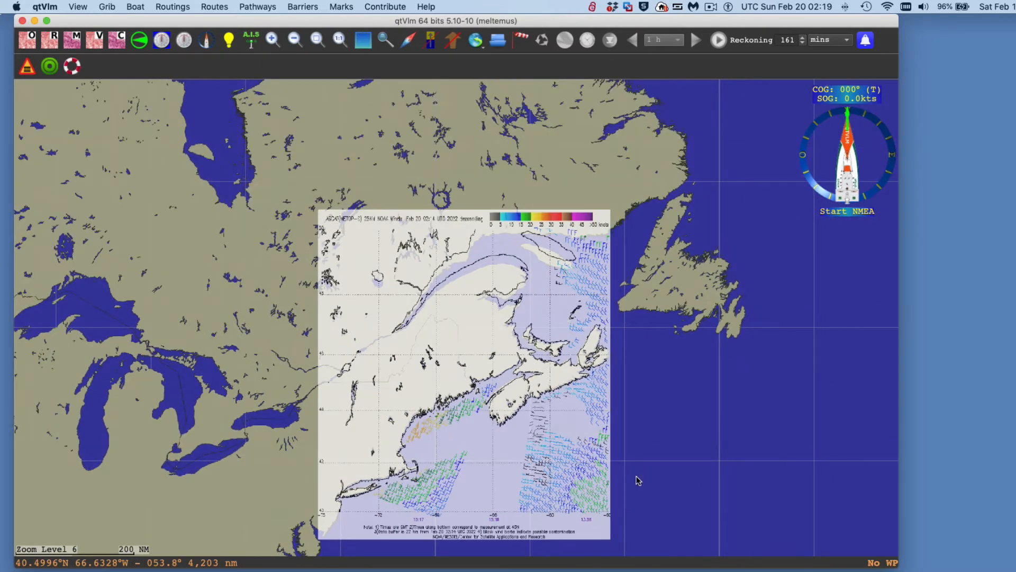
- Examine the METOP-C wind image overlaid on the chart, from Nova Scotia to the waters south of Cape Cod
drag(638, 480, 675, 293)
drag(642, 363, 697, 268)
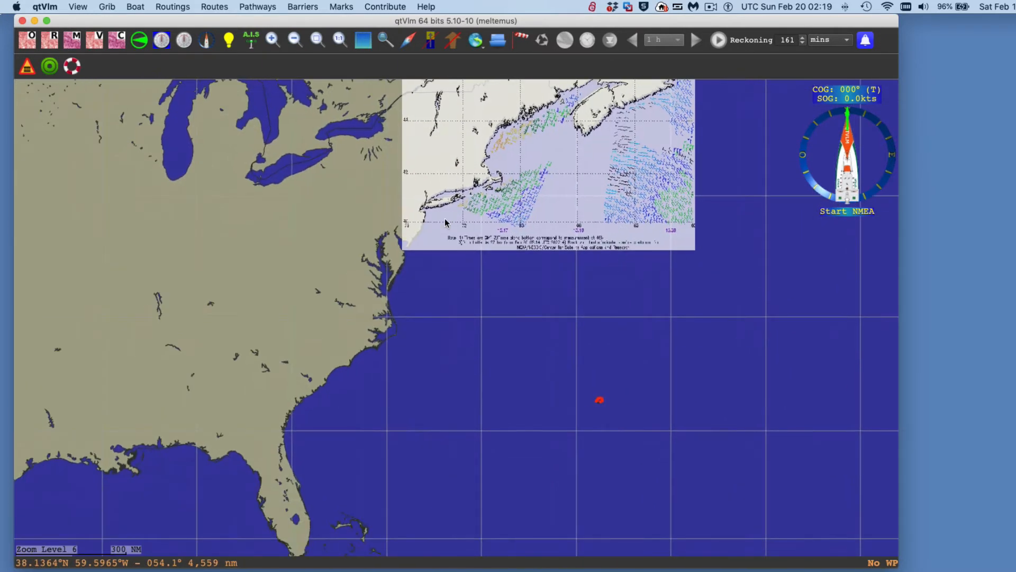
scroll(633, 297, up, 2)
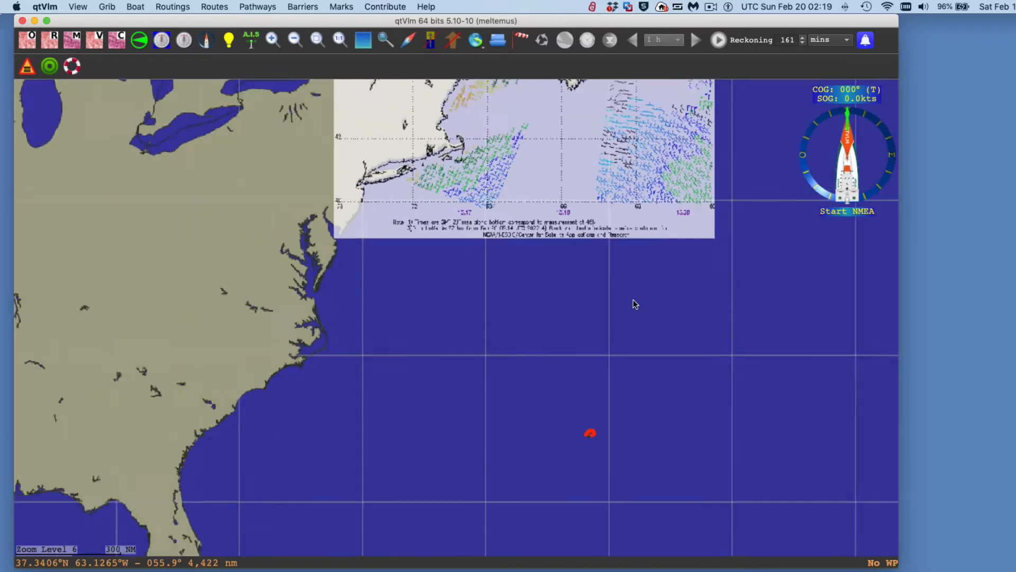
scroll(634, 300, down, 1)
drag(622, 215, 570, 448)
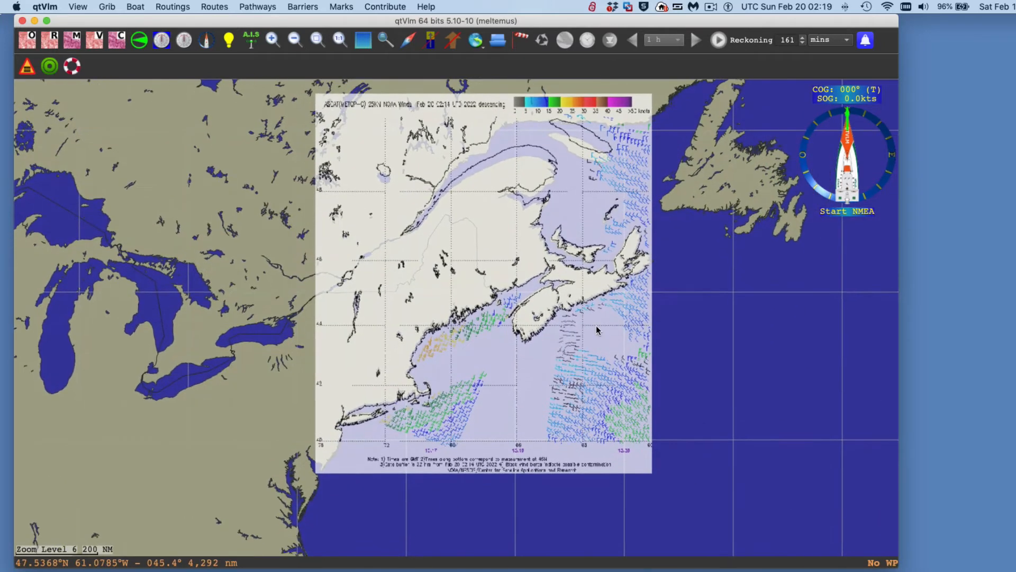
scroll(596, 325, up, 1)
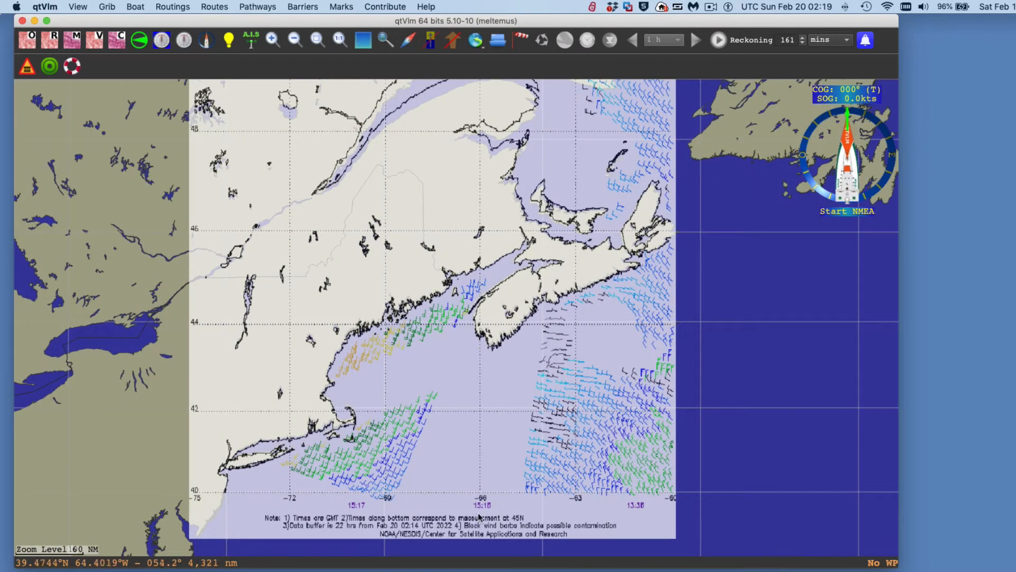
scroll(505, 495, up, 1)
scroll(505, 495, up, 1)
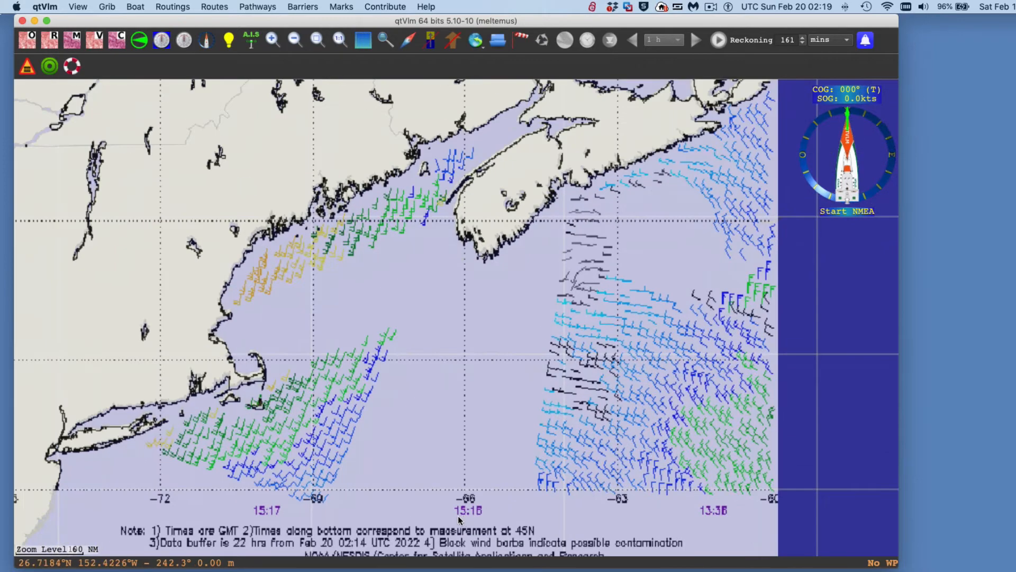
scroll(551, 404, down, 1)
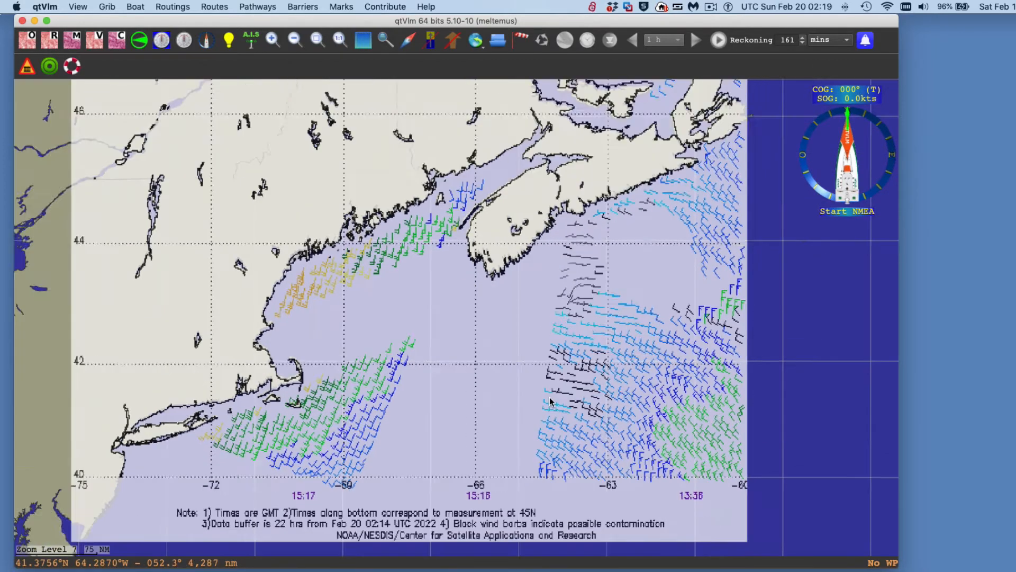
- Read the date and UTC time in the METOP-C image heading and compare them with the pass times along its lower edge
drag(545, 347, 637, 565)
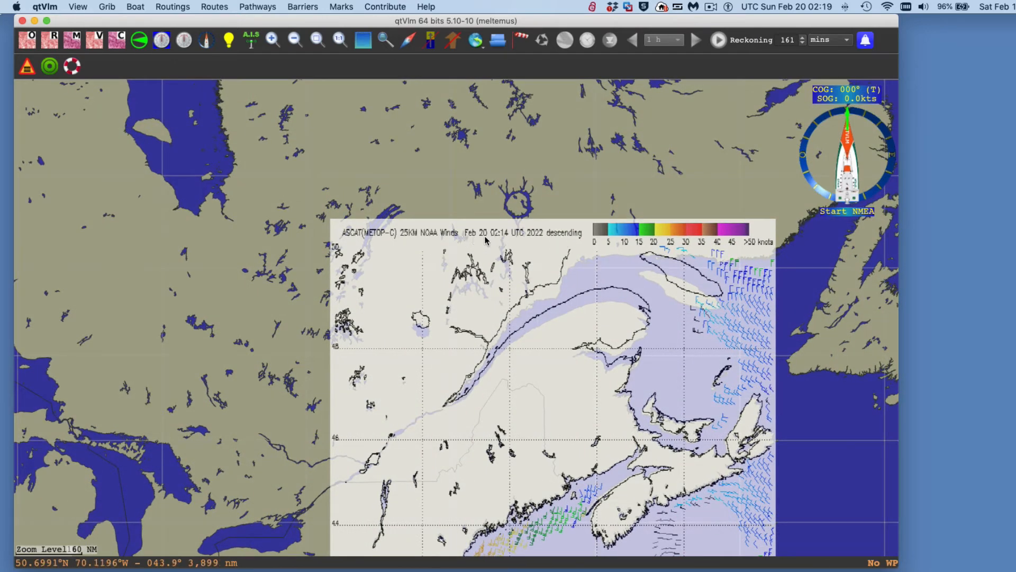
scroll(574, 392, down, 3)
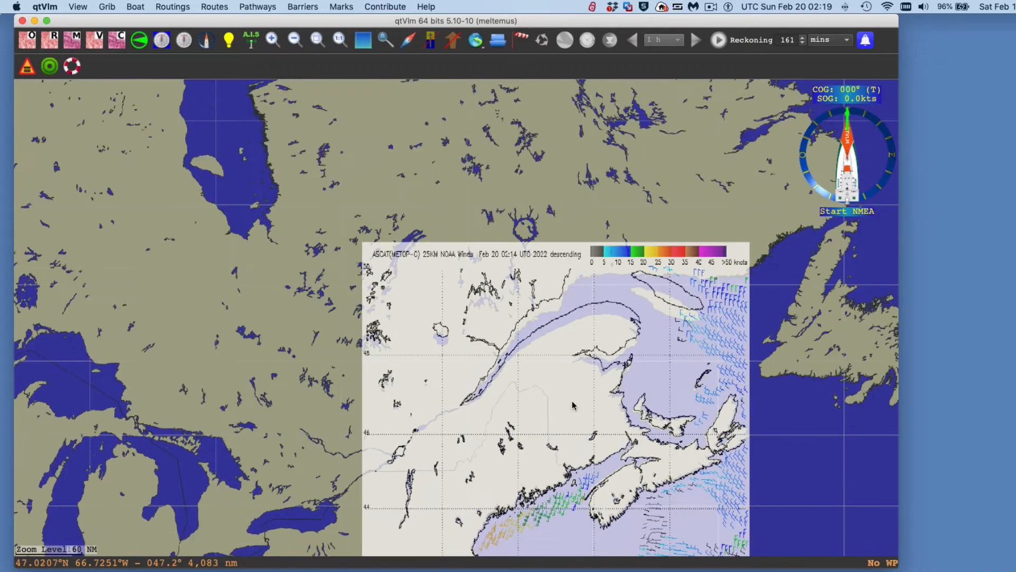
drag(614, 392, 513, 87)
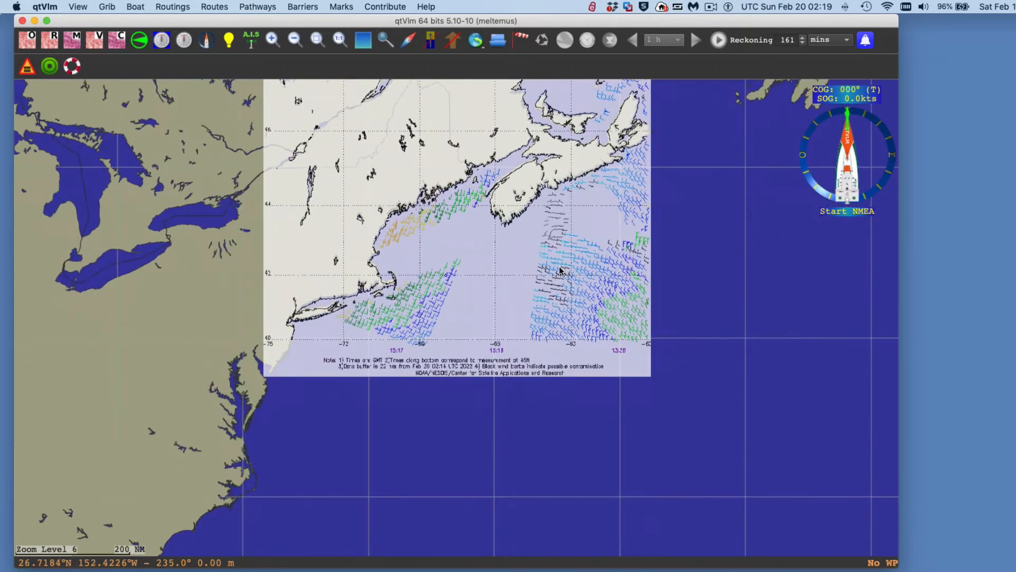
scroll(560, 270, up, 1)
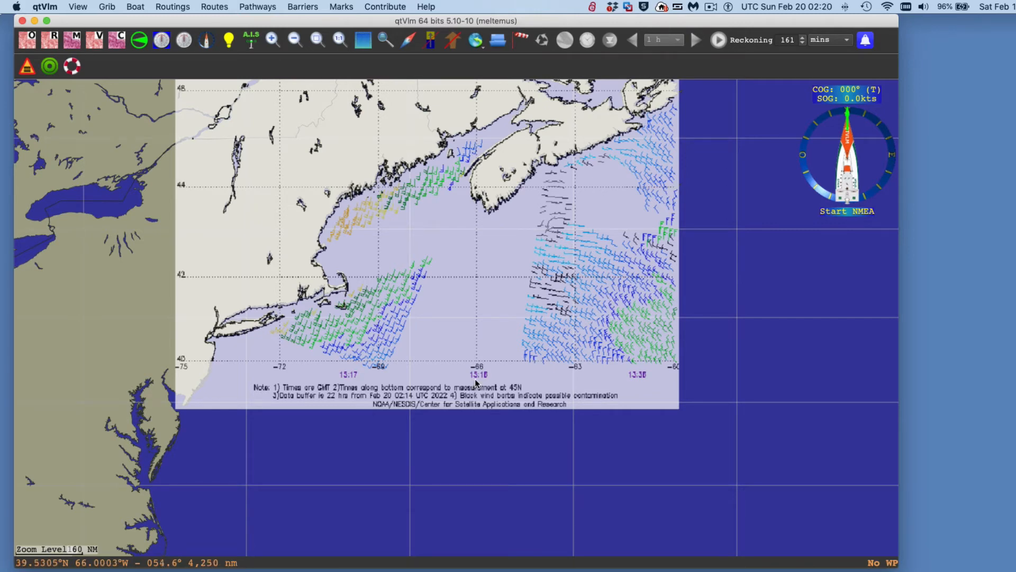
scroll(475, 379, up, 1)
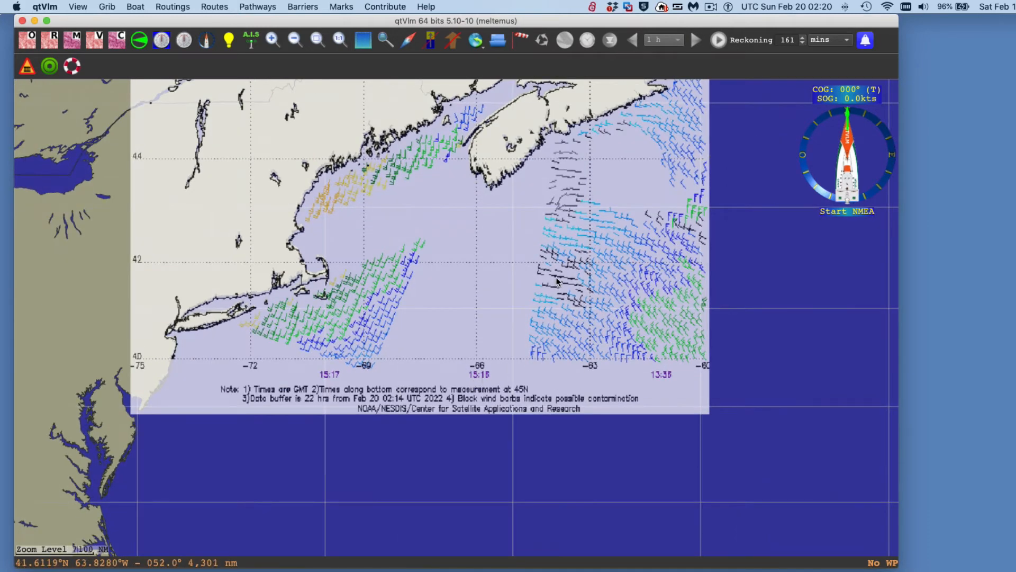
scroll(557, 281, down, 1)
- Recheck the METOP-C image heading against the pass time printed near 66° W and the notes beneath it
drag(468, 87, 619, 332)
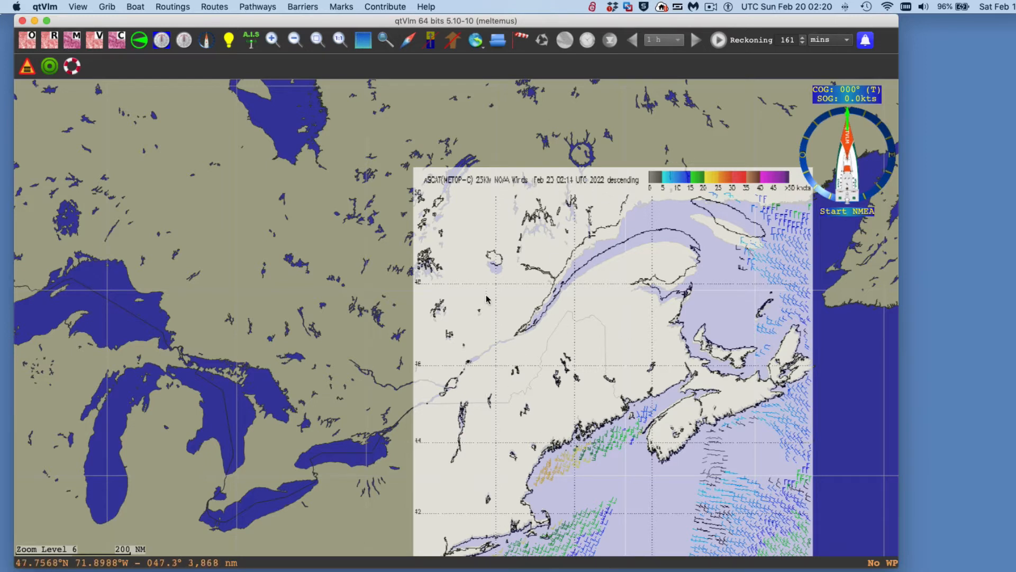
scroll(537, 214, up, 1)
scroll(537, 214, up, 1)
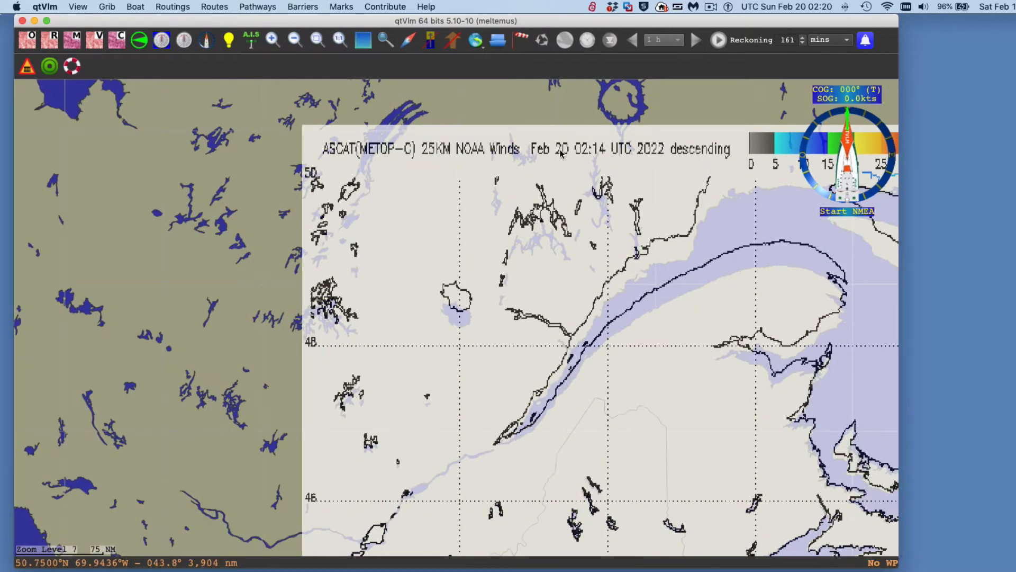
drag(659, 448, 579, 212)
drag(676, 456, 622, 212)
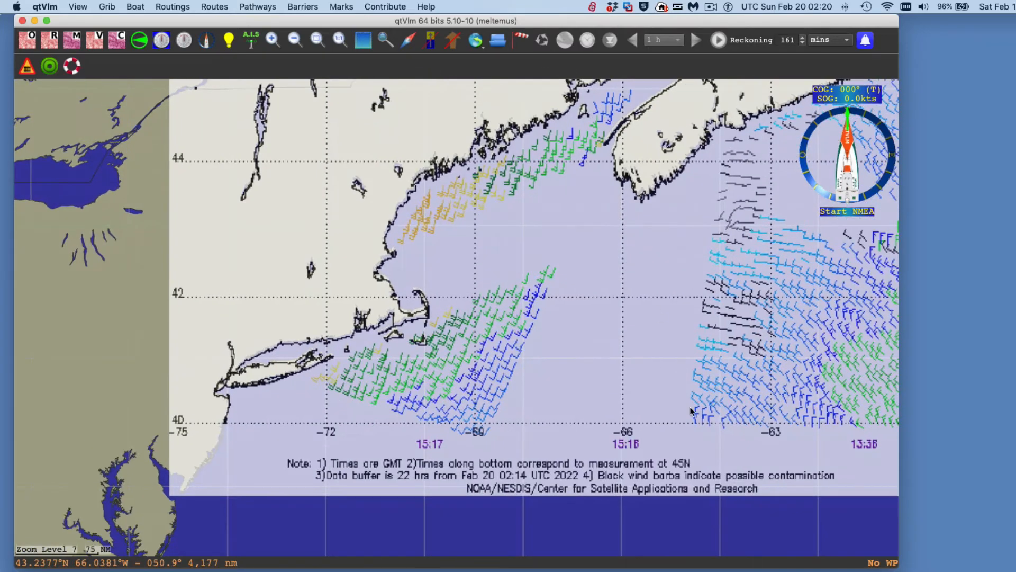
scroll(628, 435, down, 1)
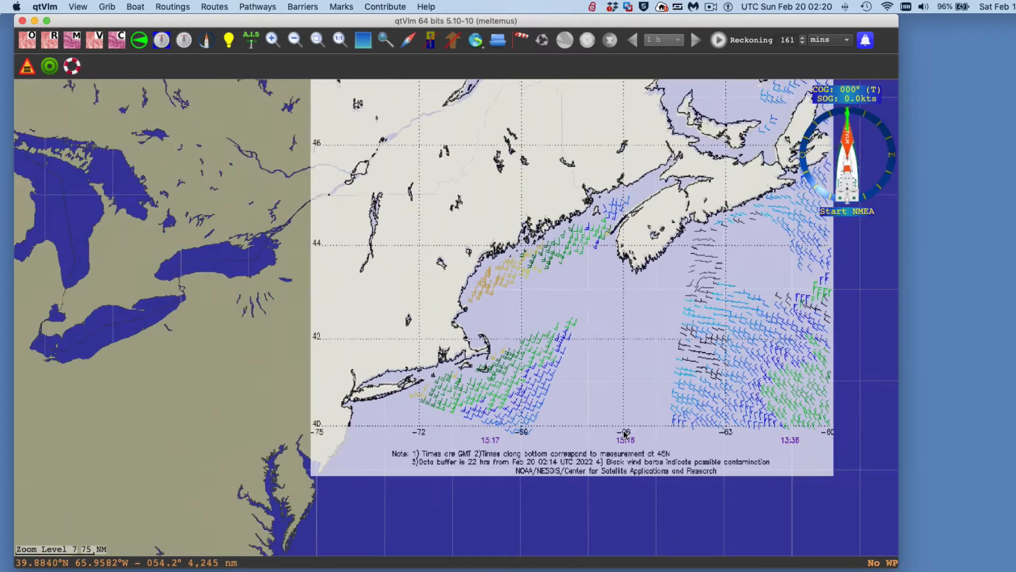
scroll(633, 323, down, 1)
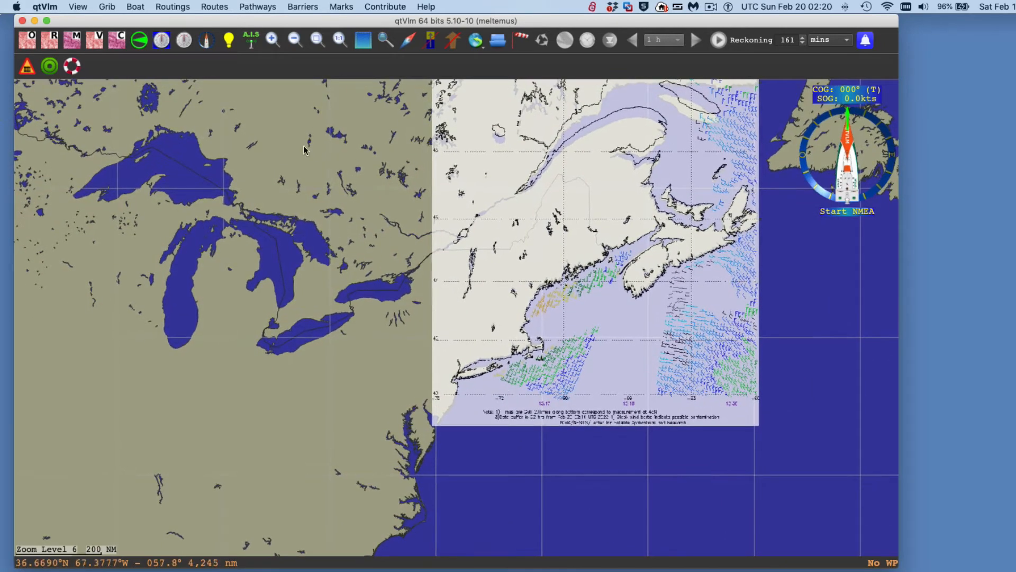
- Inspect the wind barbs around Cape Cod and the gap between the two METOP-C swaths
scroll(537, 319, up, 1)
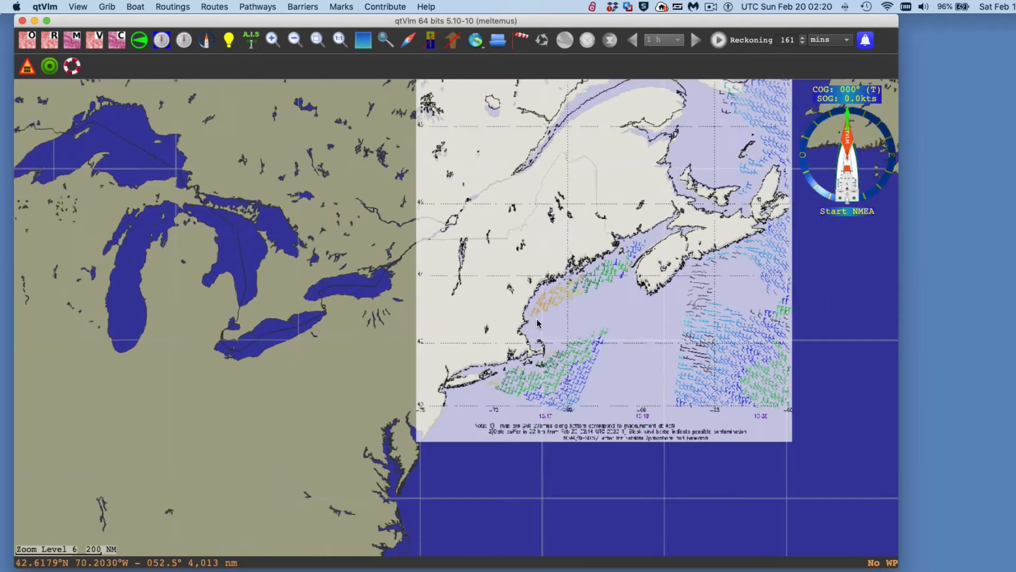
scroll(537, 333, up, 1)
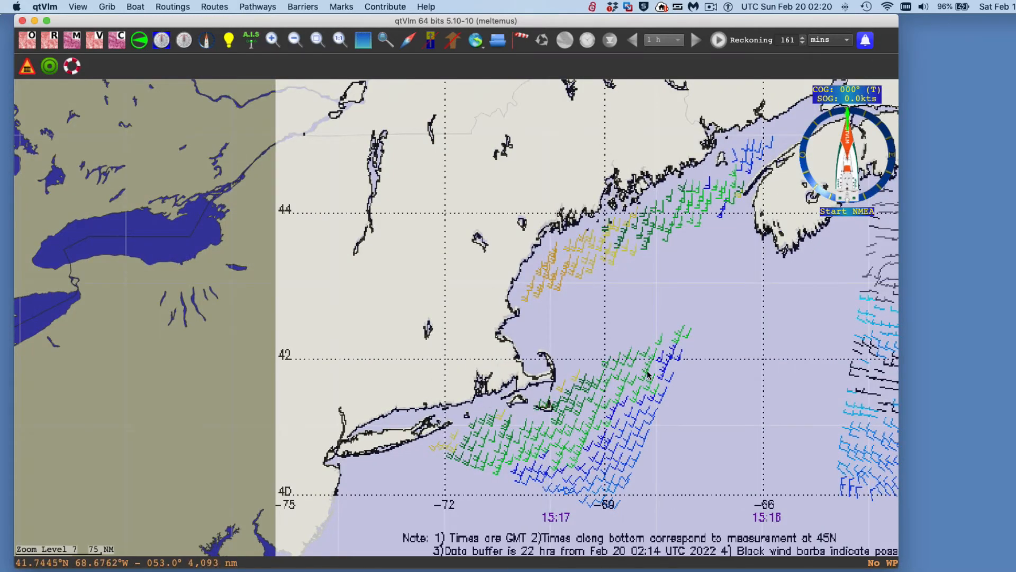
drag(658, 389, 472, 382)
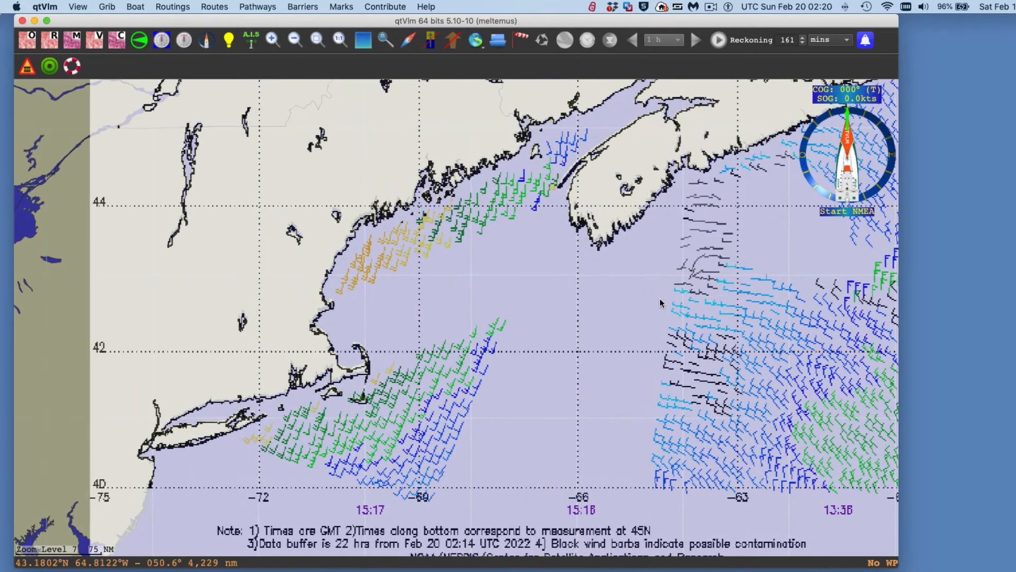
drag(312, 275, 357, 249)
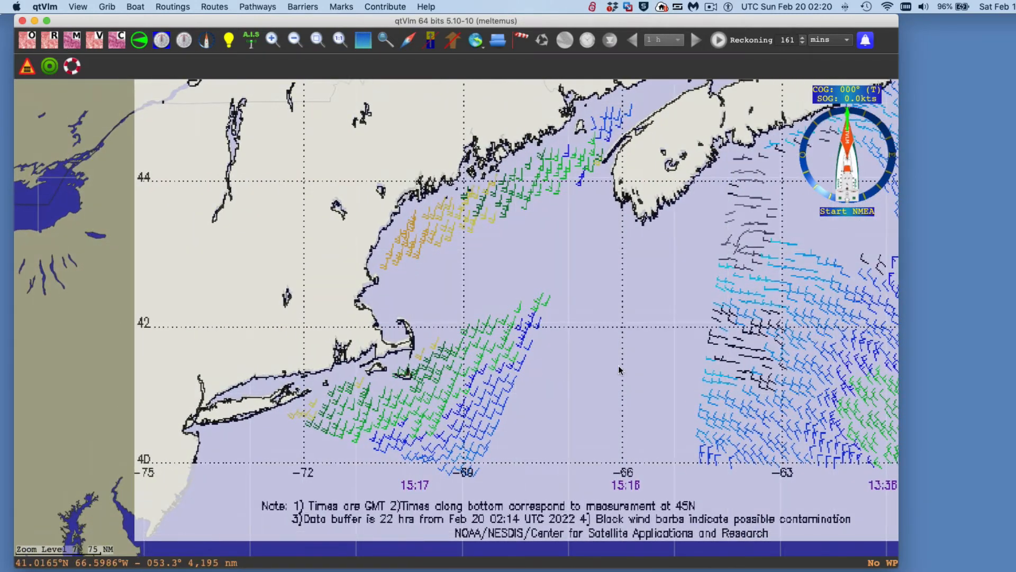
scroll(537, 328, down, 3)
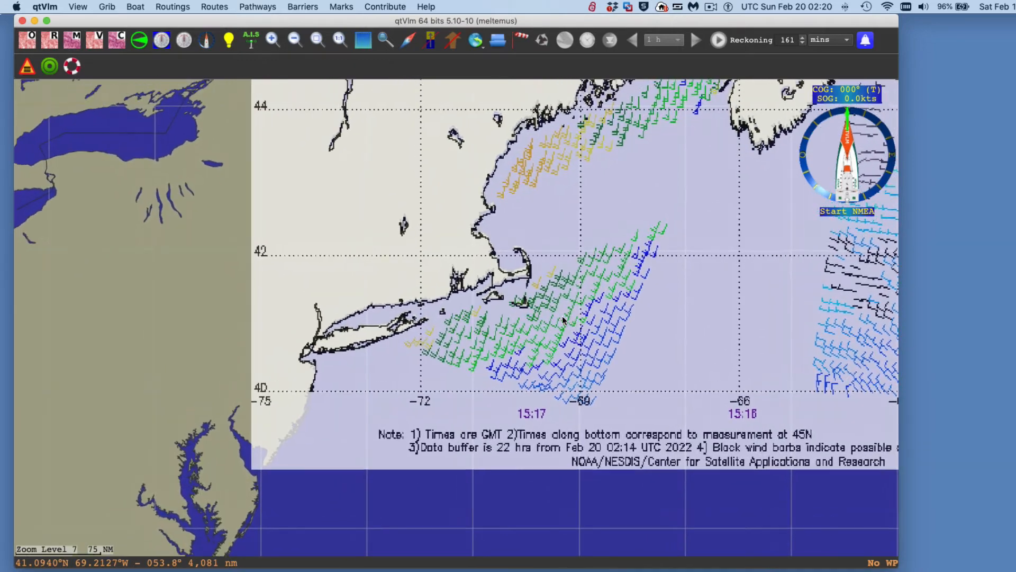
scroll(534, 188, down, 1)
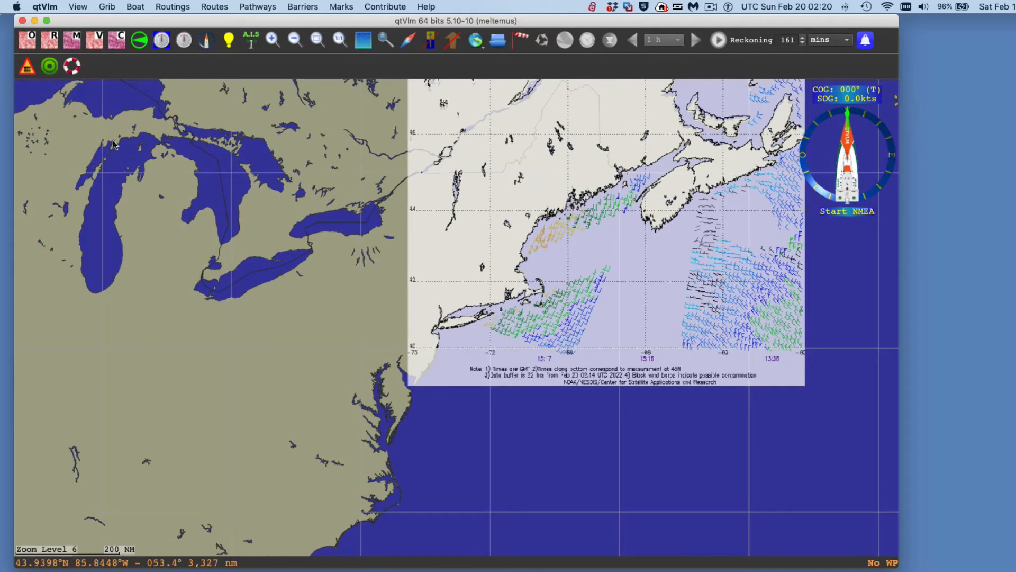
- Activate the METOP-B descending KML image in weather image configuration 3 and apply it to the chart
click(105, 7)
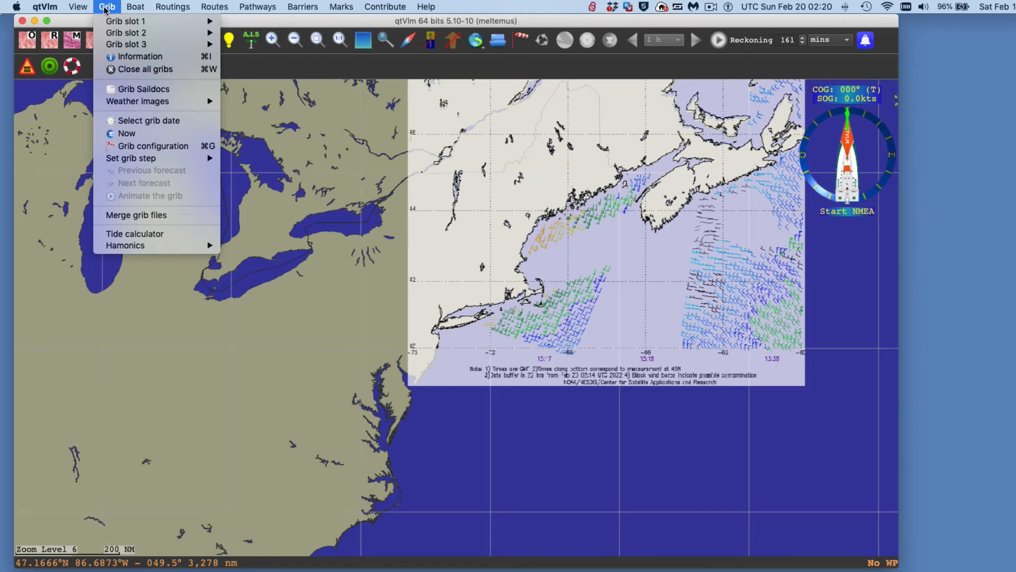
mouse_move(131, 102)
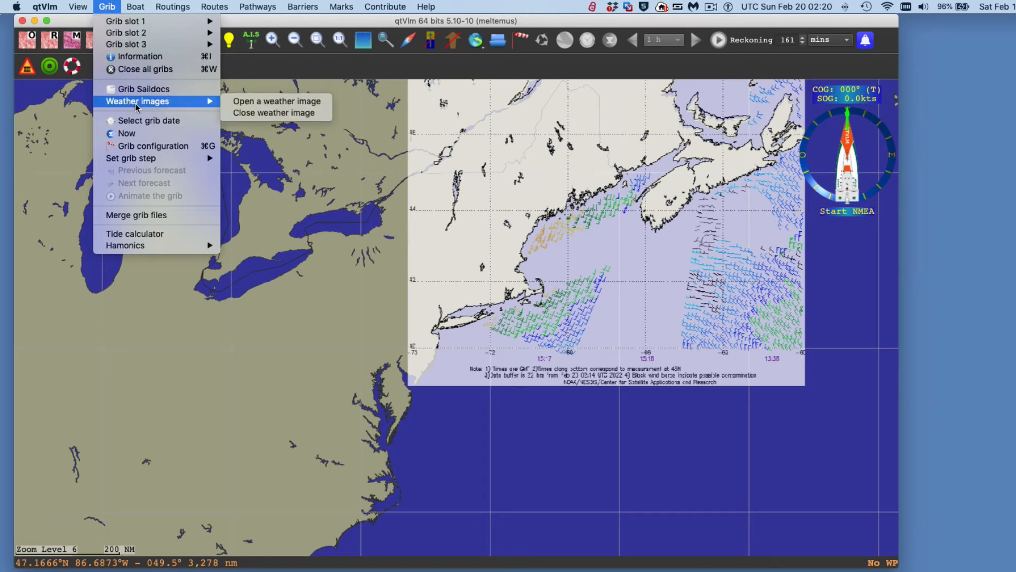
click(310, 108)
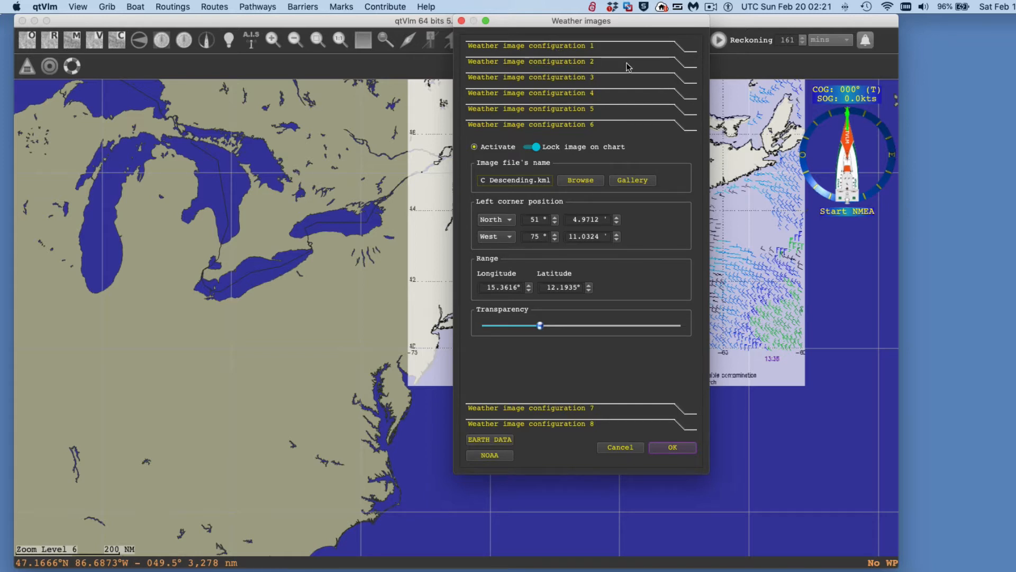
click(560, 79)
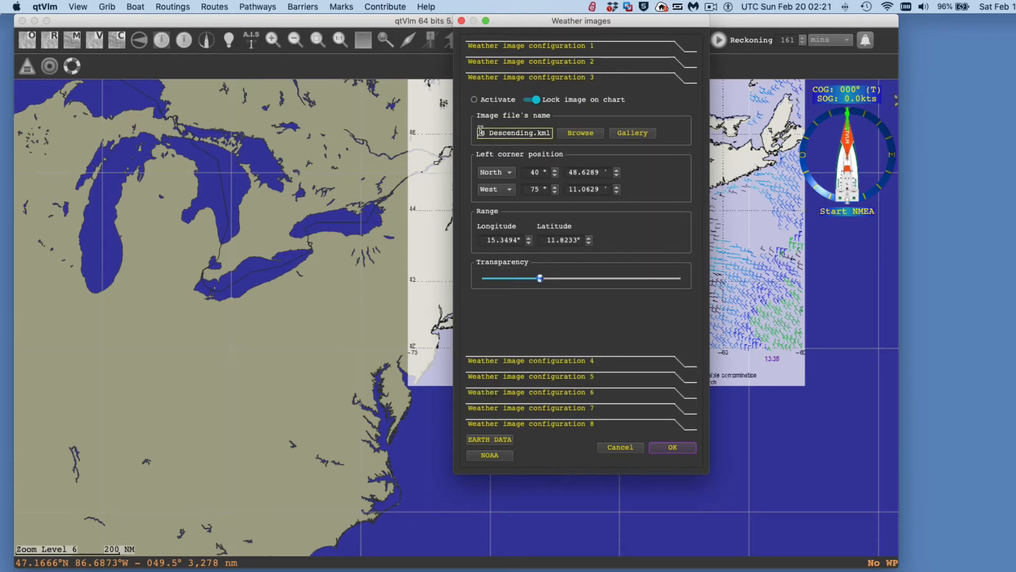
click(475, 100)
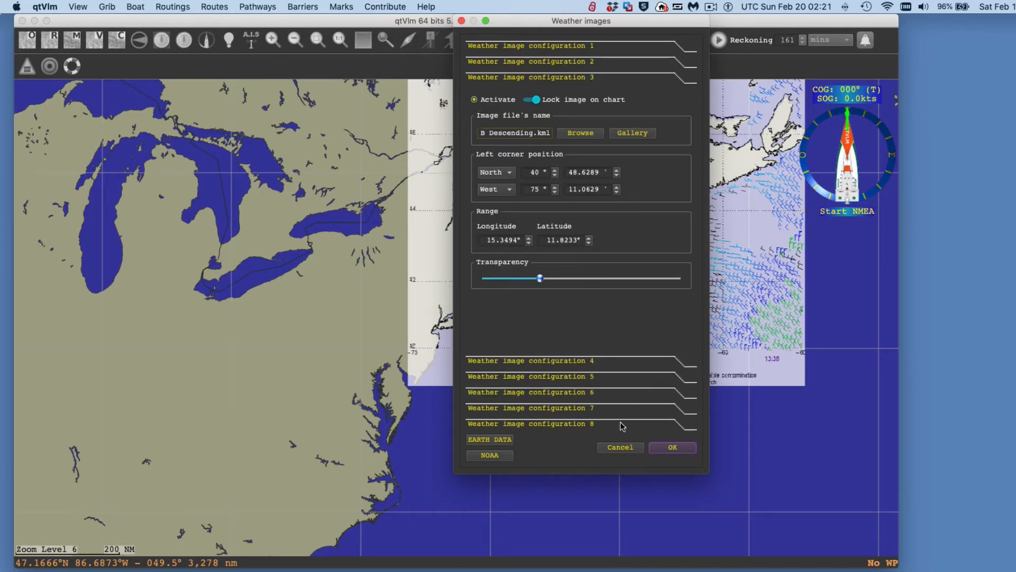
click(673, 448)
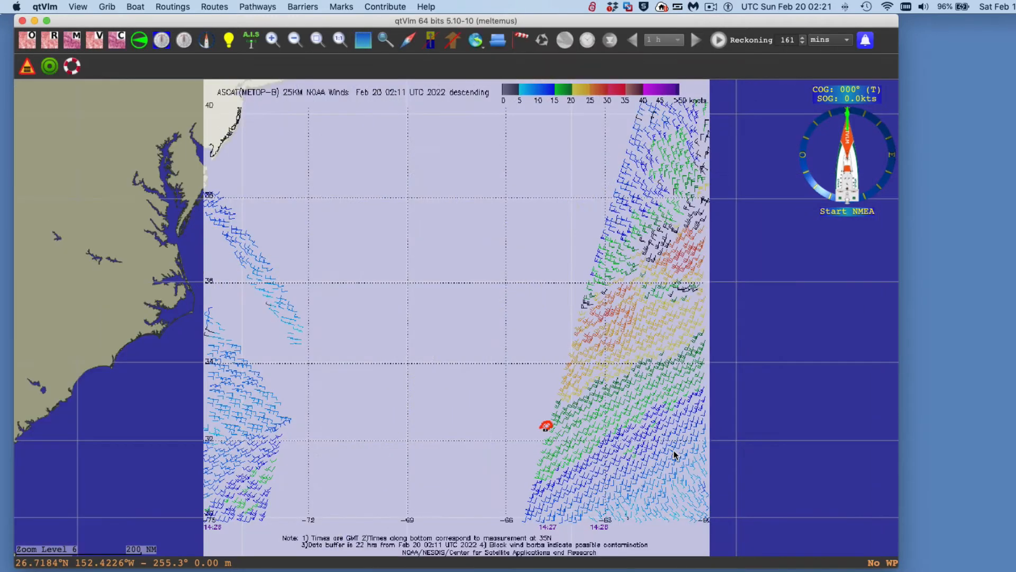
- Examine the METOP-B wind image off the US East Coast, checking its coverage, heading and the pass times along its lower edge
scroll(352, 359, down, 2)
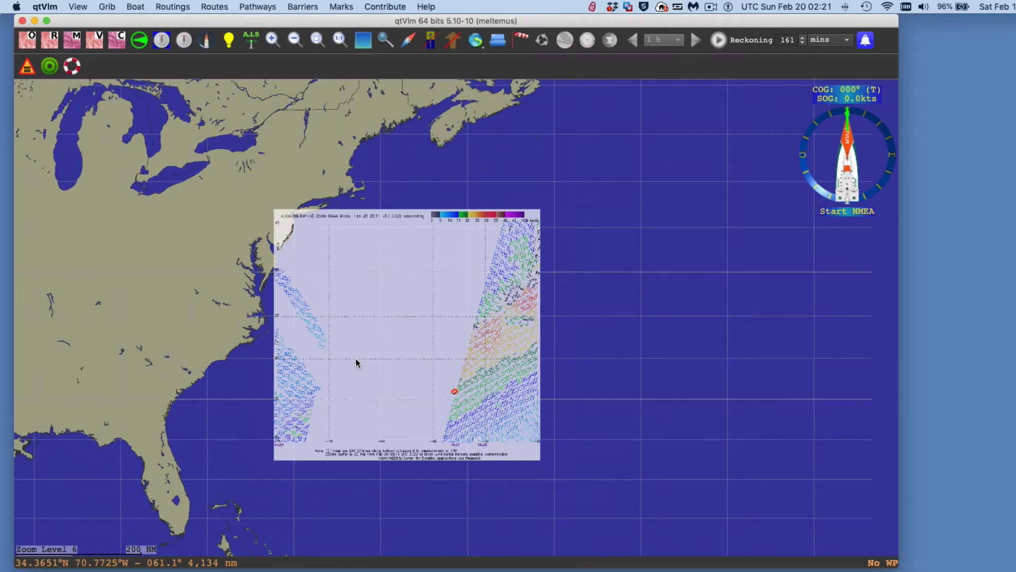
scroll(355, 358, up, 1)
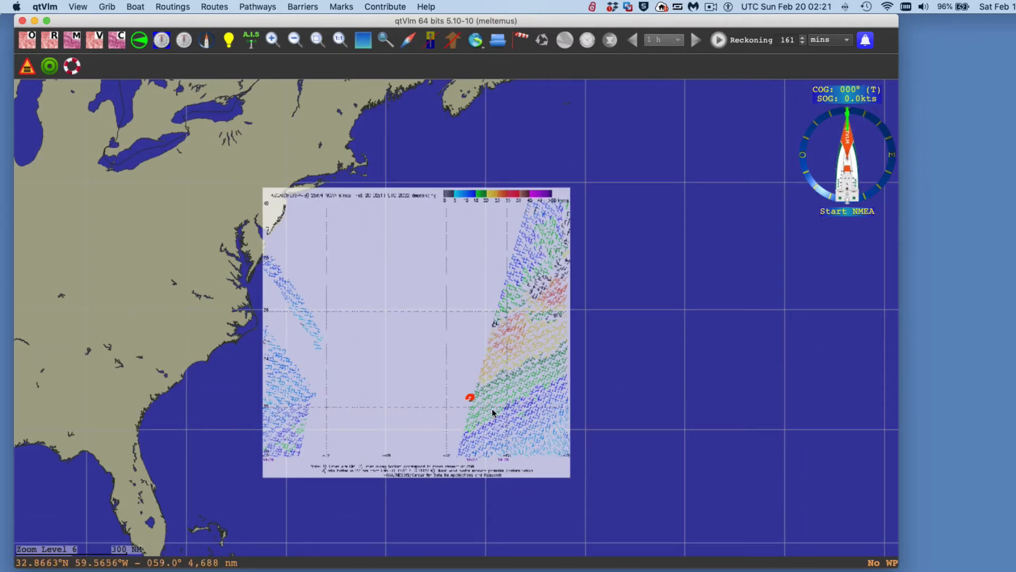
drag(373, 332, 484, 338)
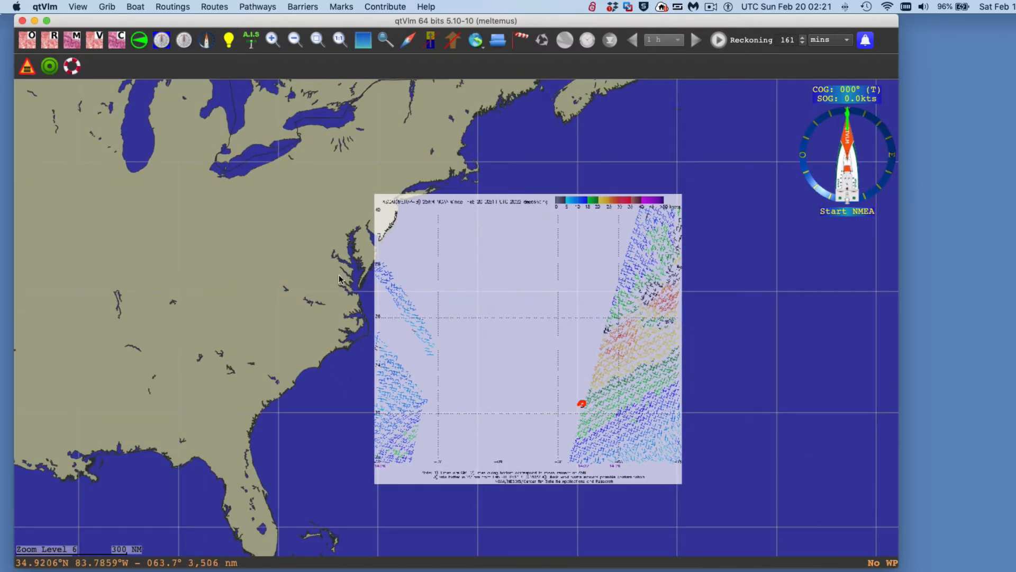
scroll(467, 325, down, 1)
scroll(465, 334, up, 1)
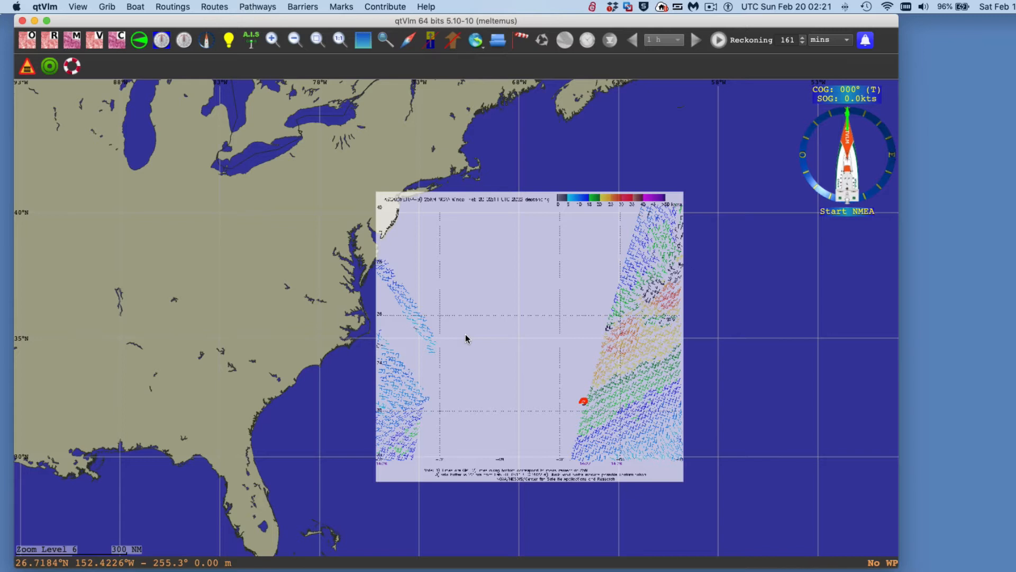
scroll(531, 380, up, 1)
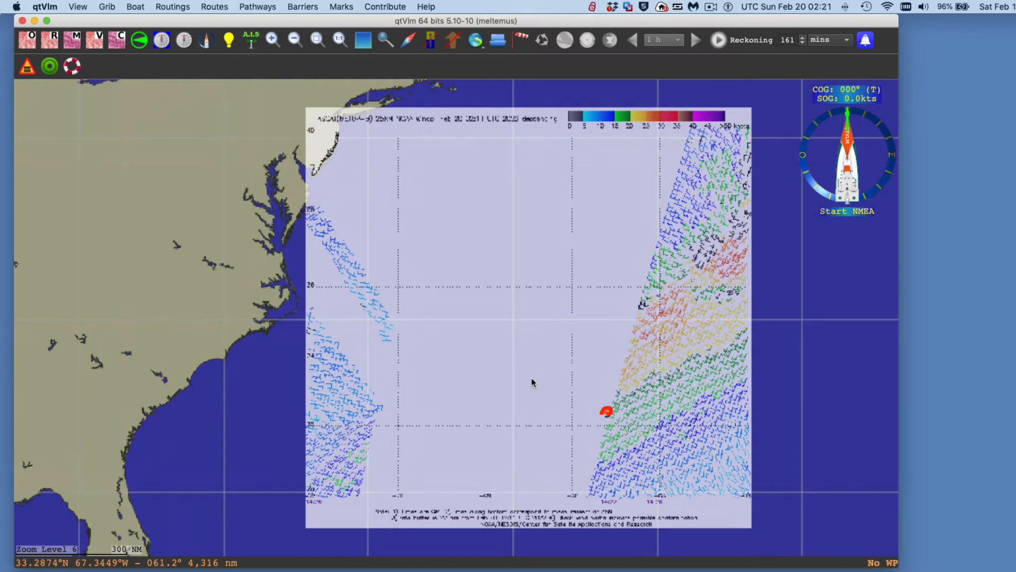
scroll(726, 430, up, 1)
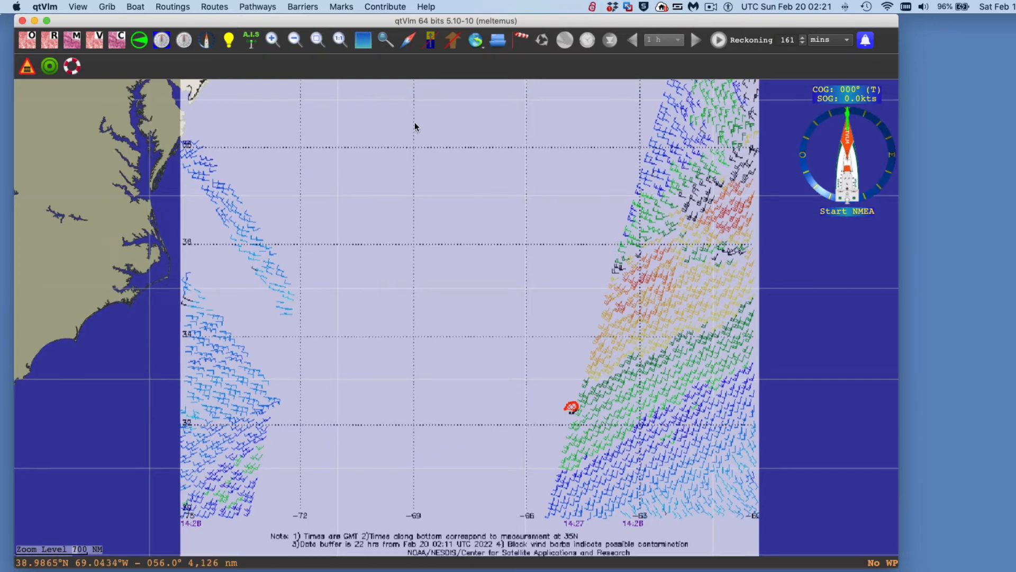
drag(415, 125, 492, 231)
scroll(638, 481, down, 1)
scroll(538, 471, down, 1)
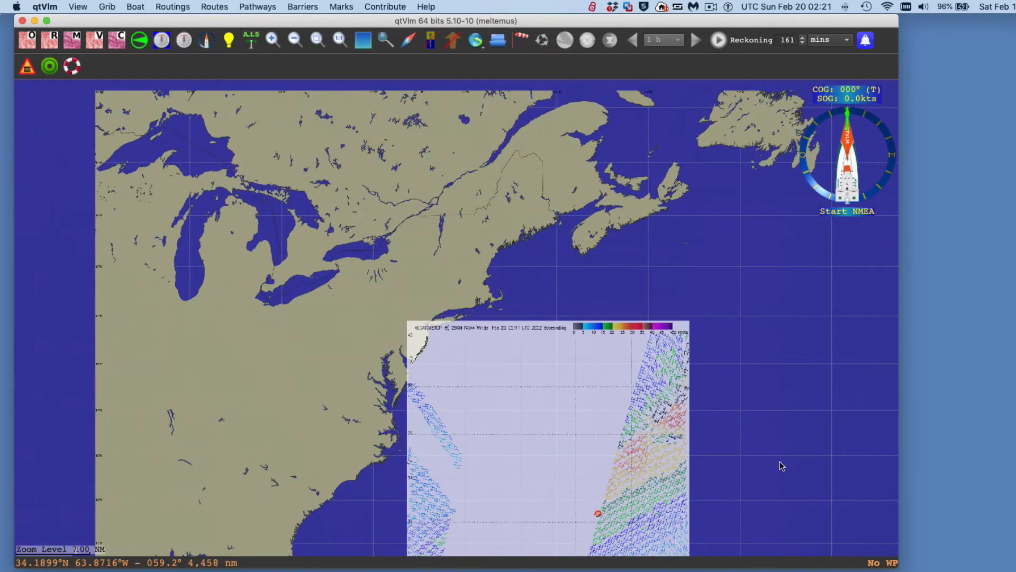
- Select the chart area around the METOP-B image and download a partial VLM grib for it
drag(765, 456, 730, 321)
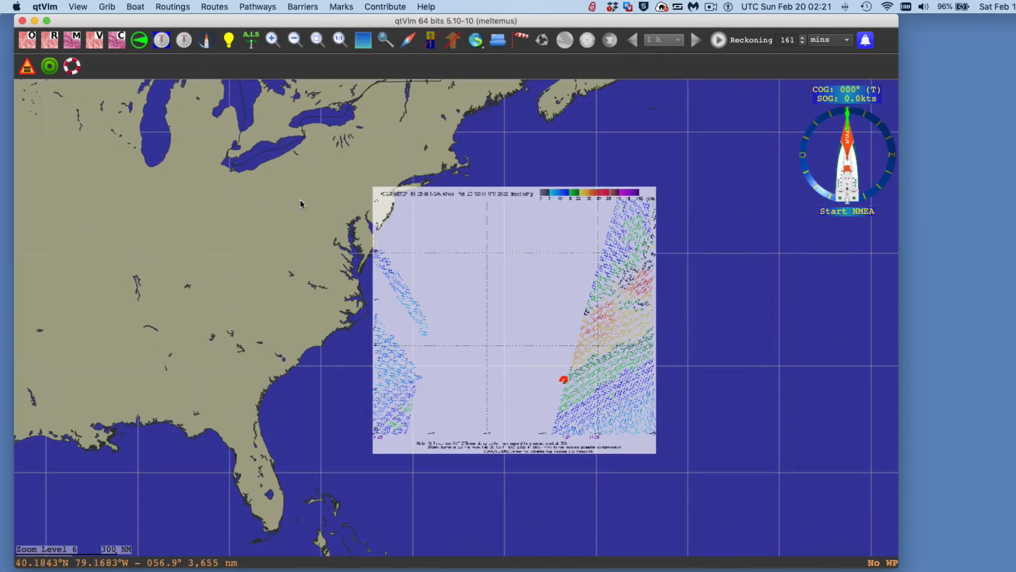
mouse_move(316, 176)
mouse_down()
mouse_move(322, 195)
mouse_move(678, 438)
mouse_move(745, 538)
mouse_move(754, 480)
mouse_up()
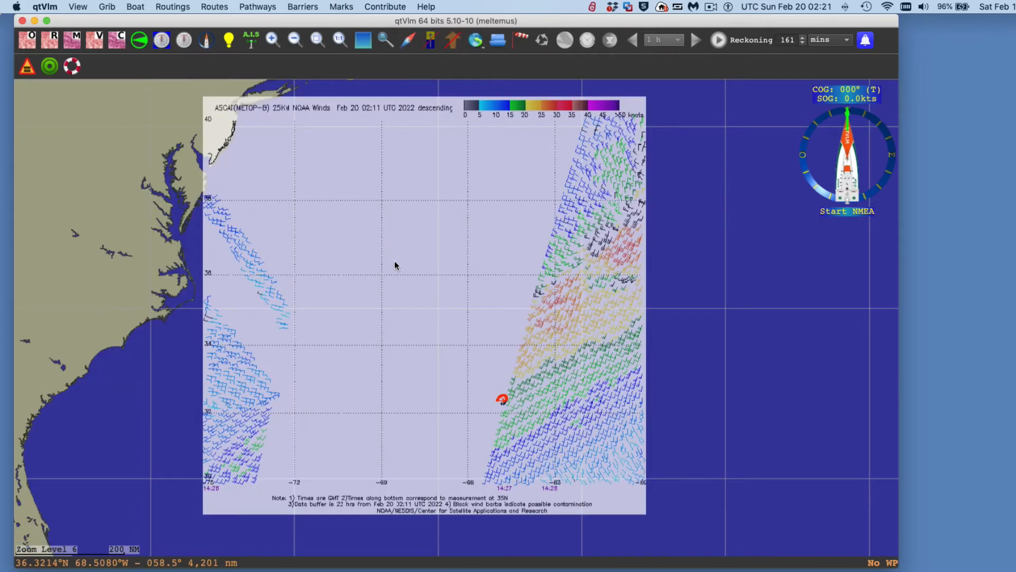
drag(396, 263, 581, 323)
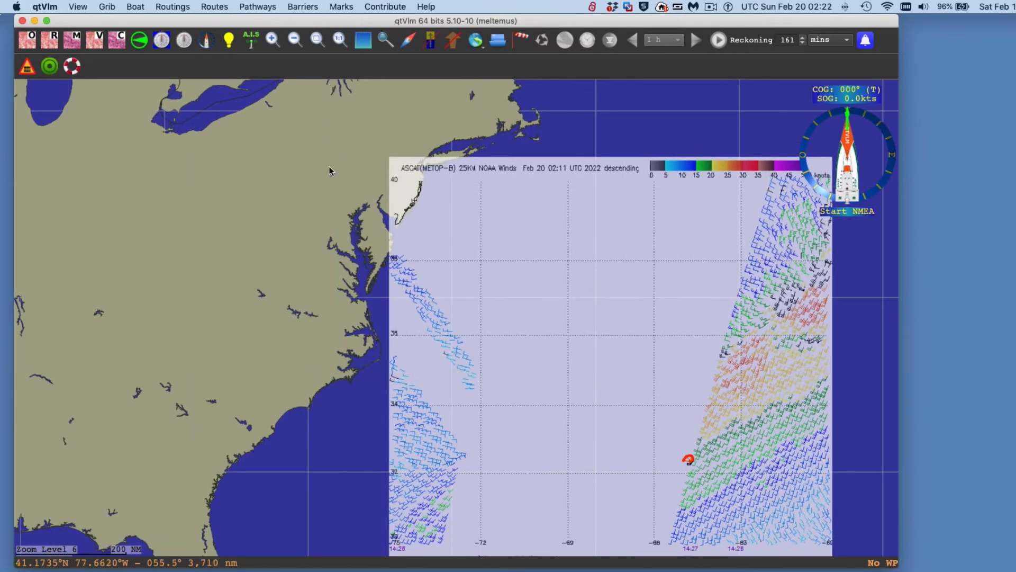
mouse_move(318, 143)
mouse_down()
mouse_move(771, 532)
mouse_move(847, 561)
mouse_move(830, 567)
mouse_move(858, 556)
mouse_up()
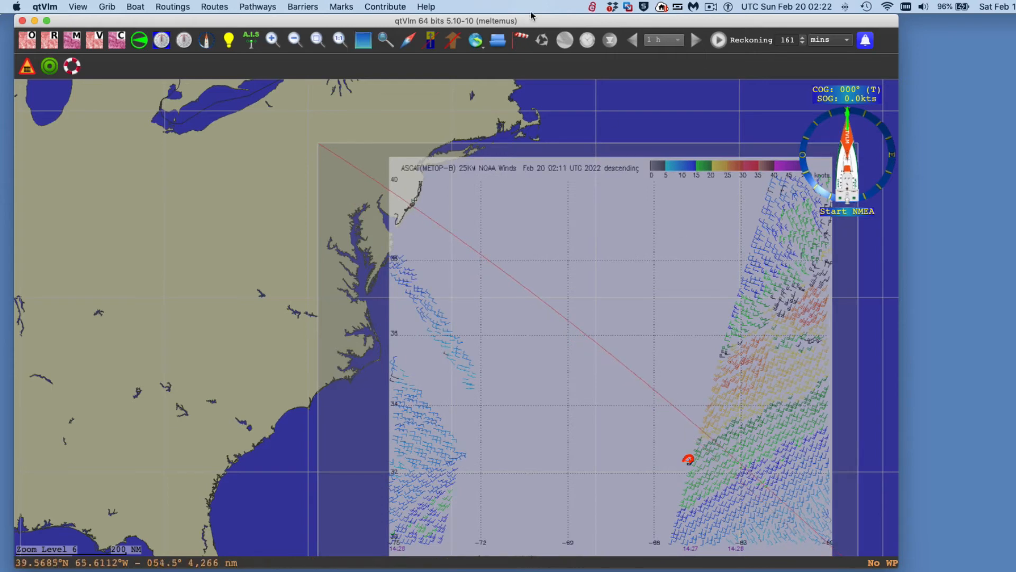
click(476, 42)
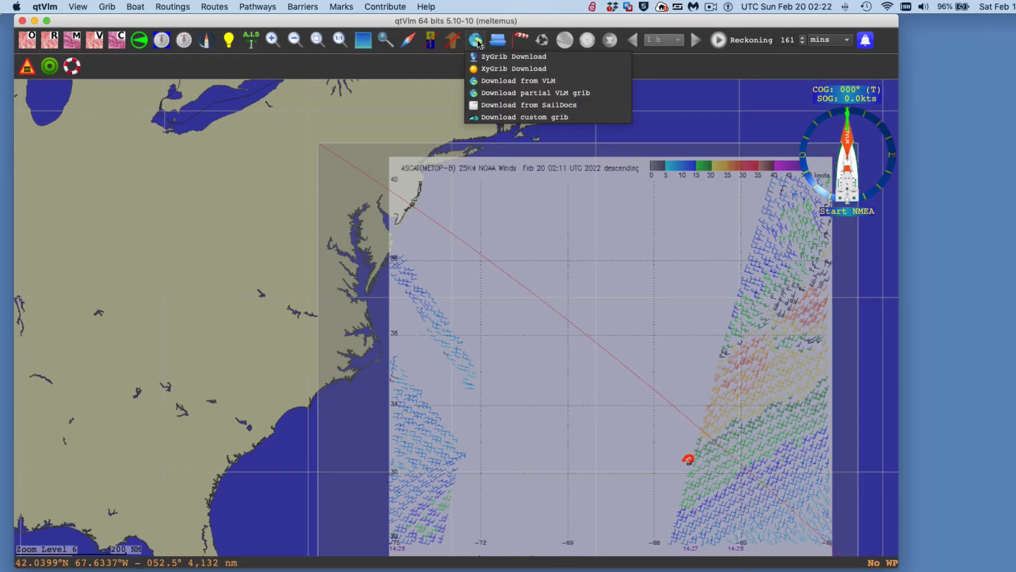
click(487, 94)
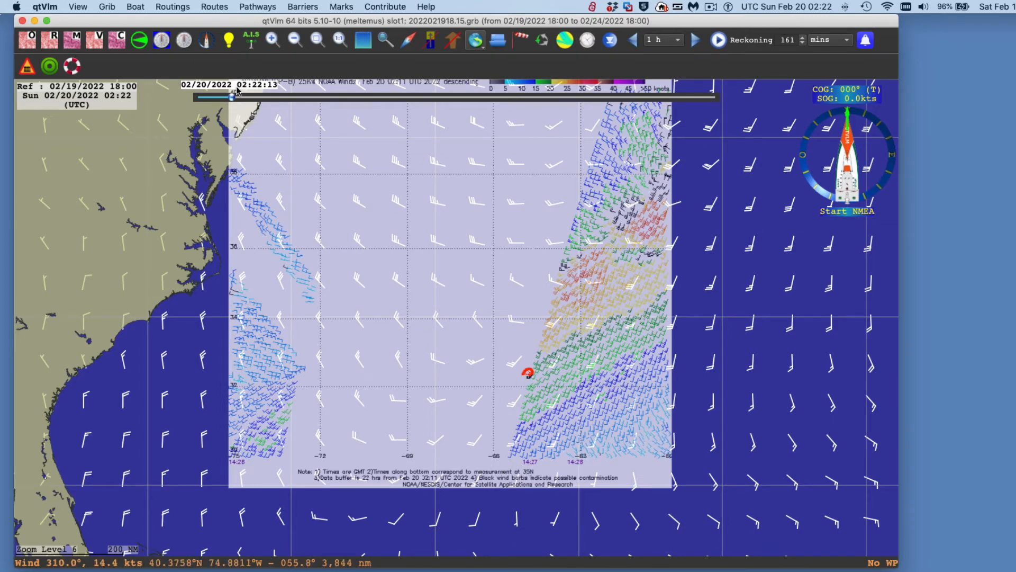
- Move the VLM grib forecast back to its start, 02/19/2022 18:00 UTC, and inspect the wind barbs over the METOP-B image
drag(230, 96, 196, 96)
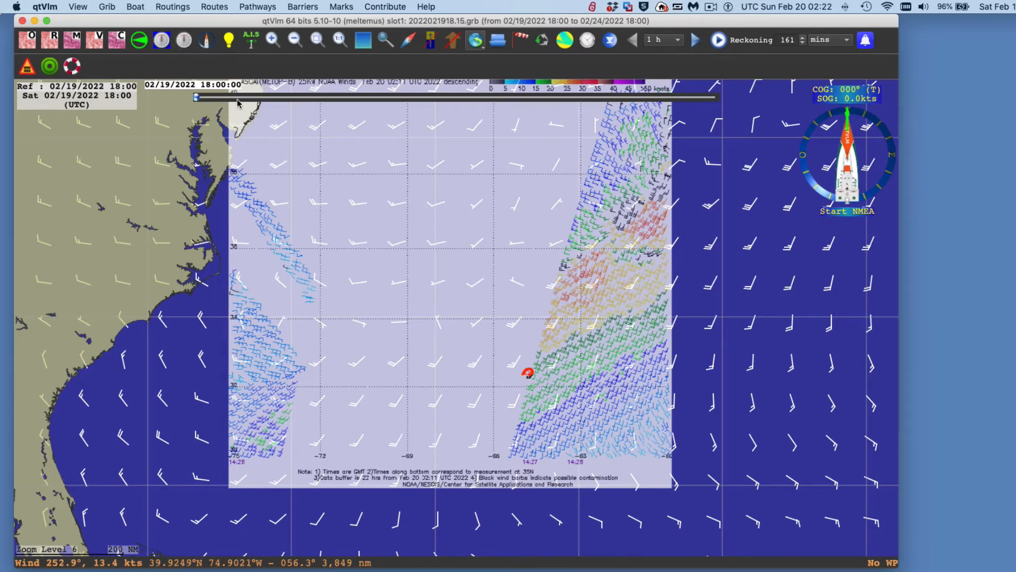
drag(331, 191, 352, 226)
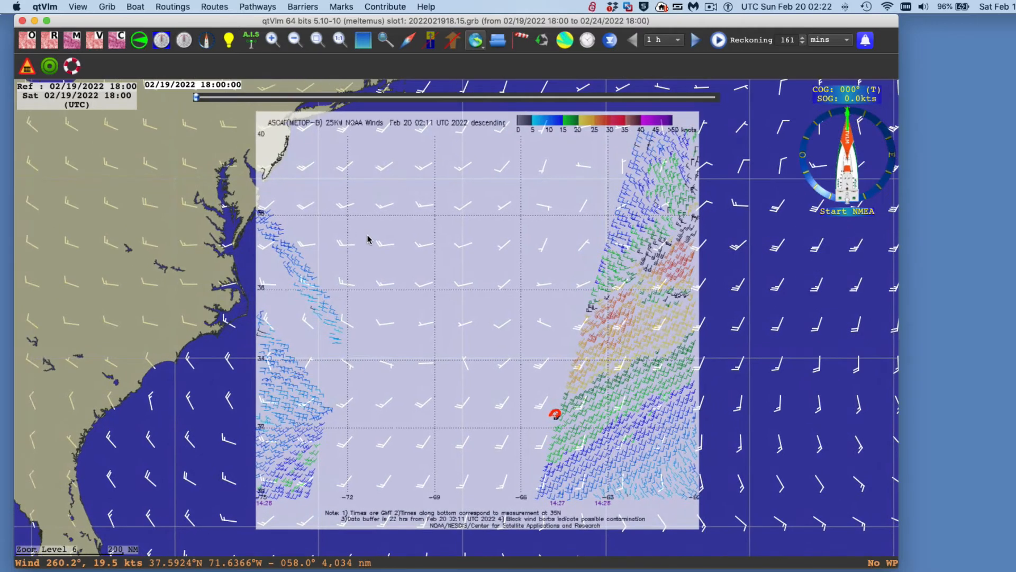
scroll(370, 243, down, 1)
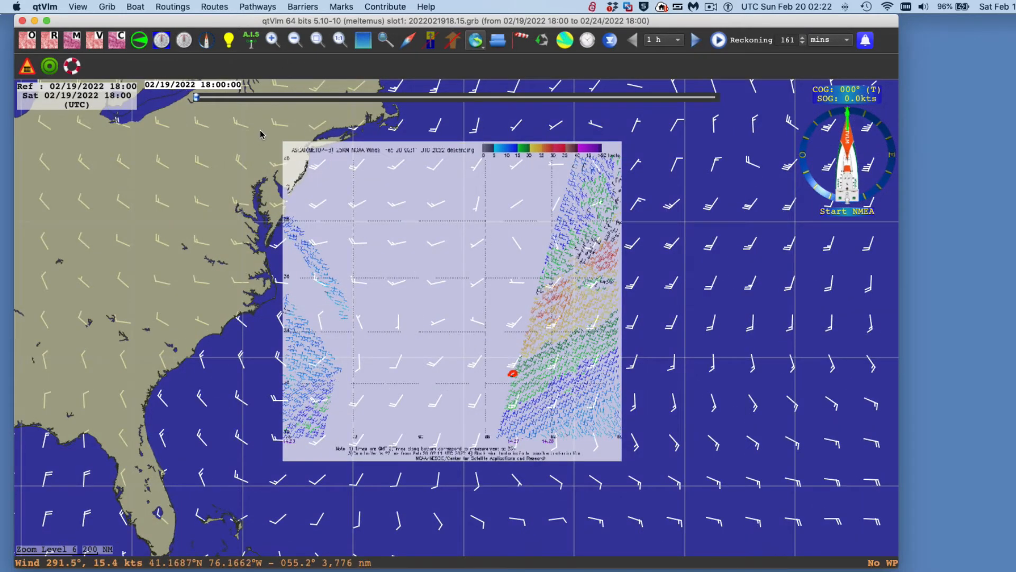
- E-mail Saildocs a GFS request for the METOP-B image area with 10 m wind and pressure, 0.25° resolution, 3h steps and 2 days
drag(263, 130, 648, 482)
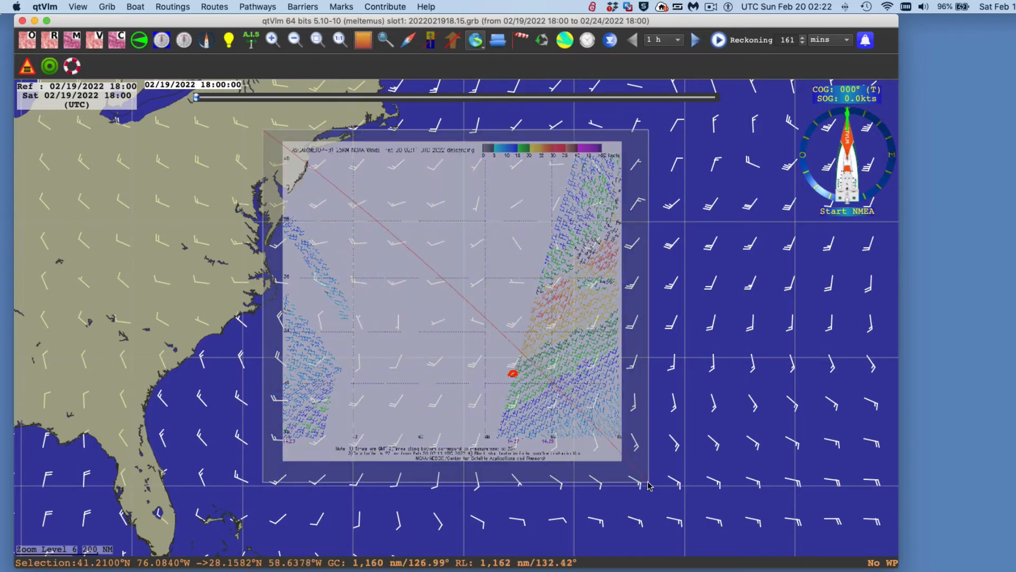
right_click(481, 223)
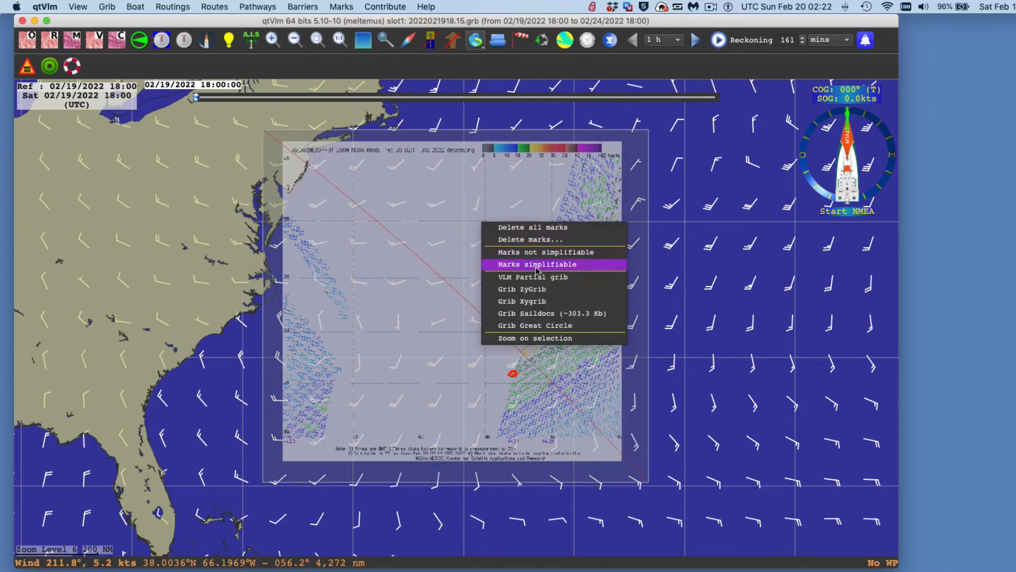
click(538, 313)
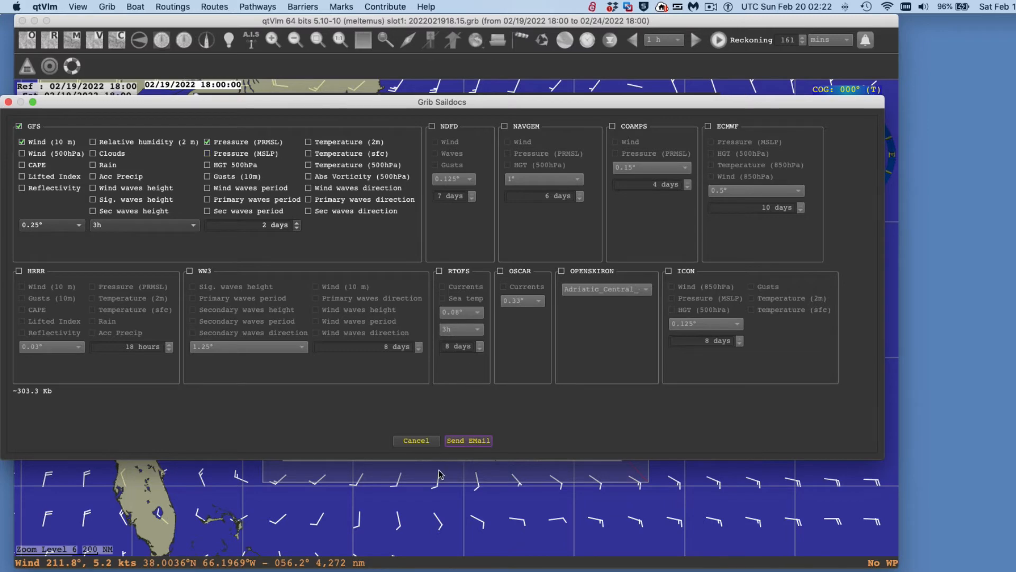
click(473, 442)
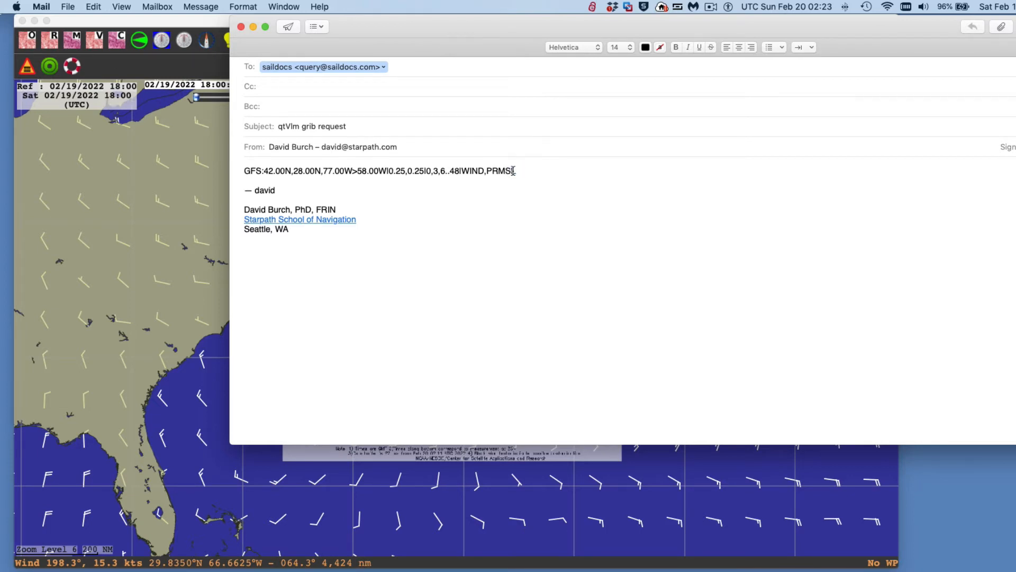
drag(516, 170, 539, 175)
click(291, 29)
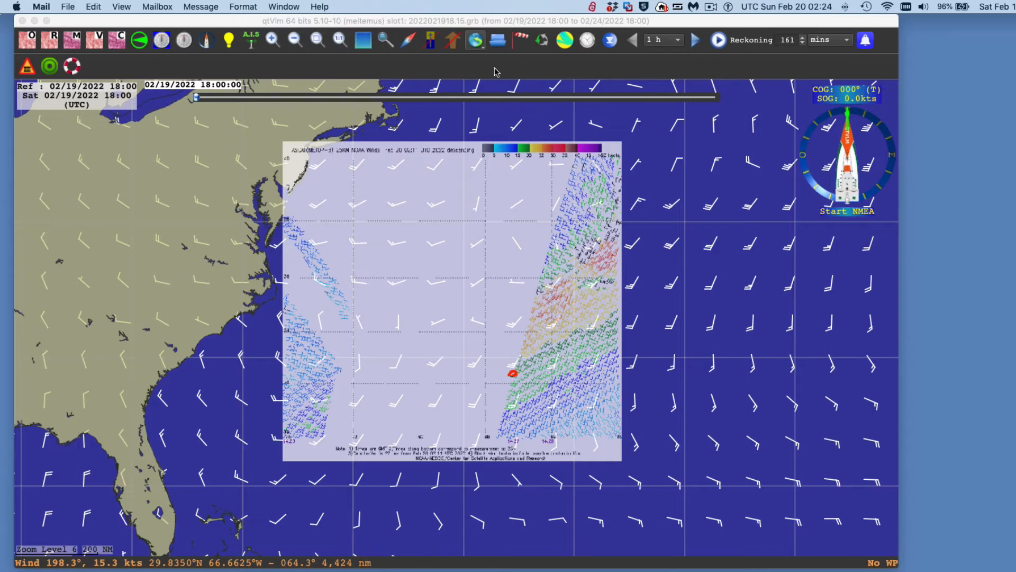
click(497, 38)
click(496, 38)
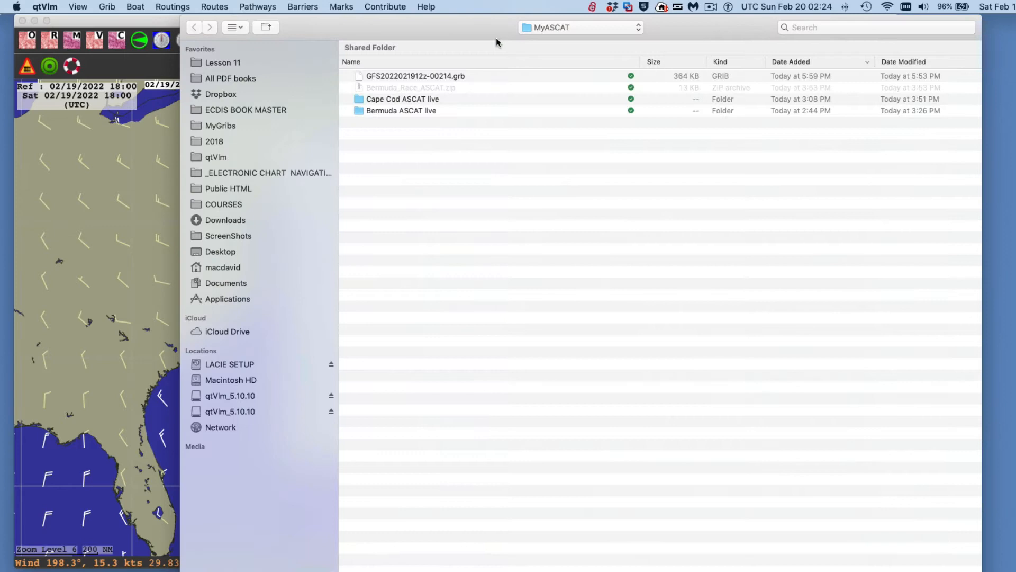
click(417, 76)
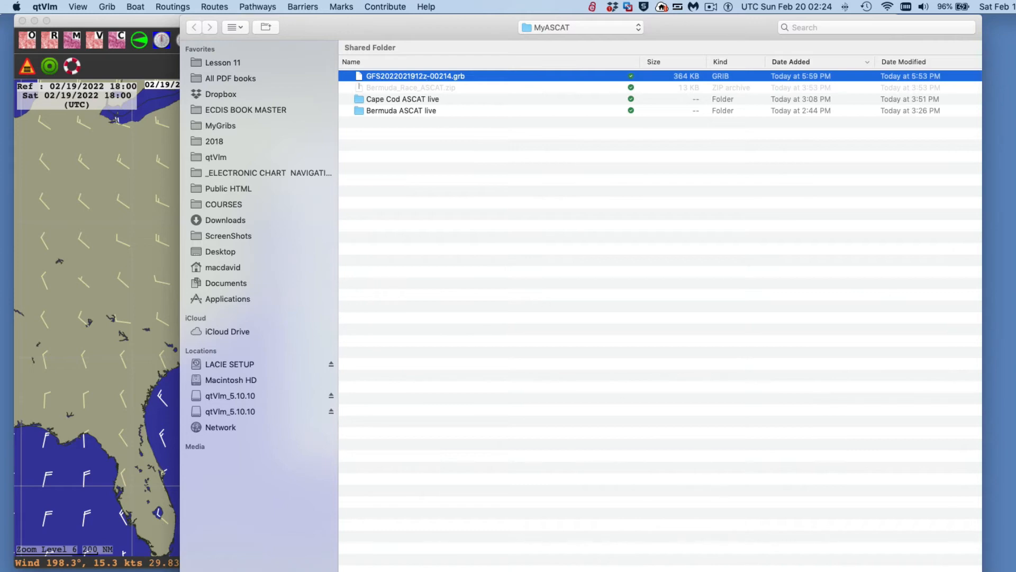
key(Return)
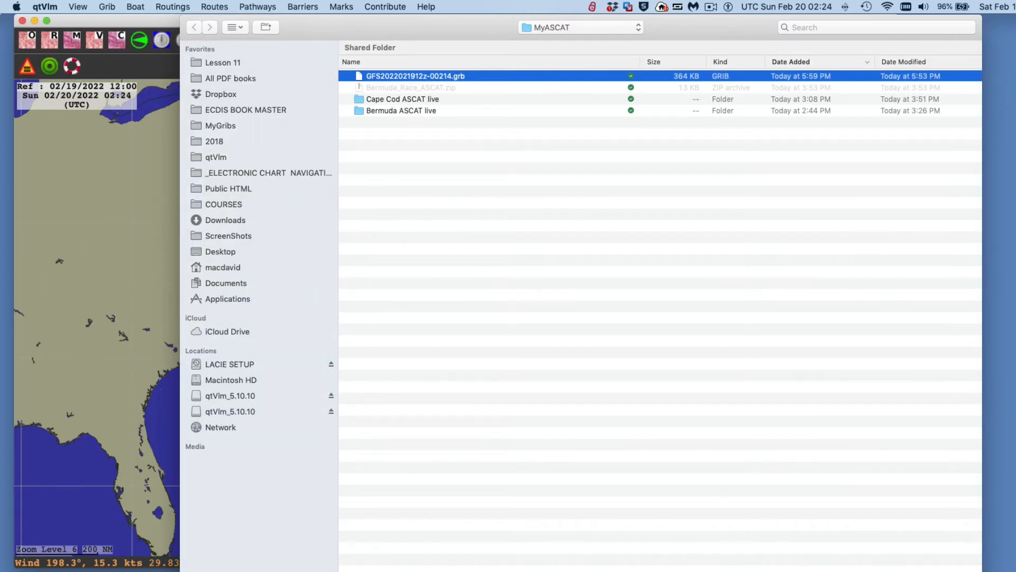
scroll(444, 317, up, 2)
scroll(437, 318, down, 1)
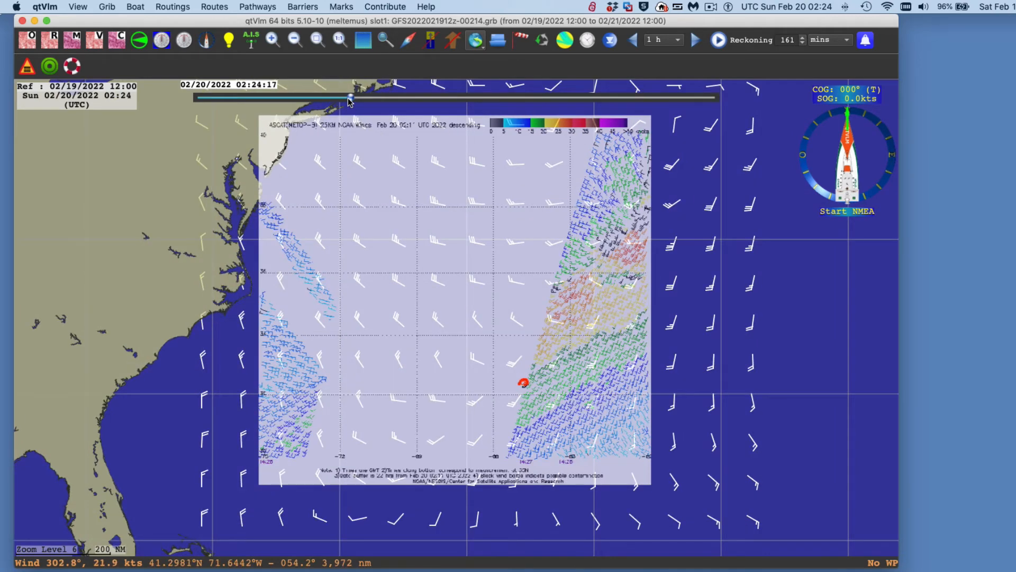
- Shift the GFS forecast to 02/19/2022 12:00, advance it to 02/20/2022 00:37, and check the METOP-B pass times near 30° N
drag(350, 98, 187, 99)
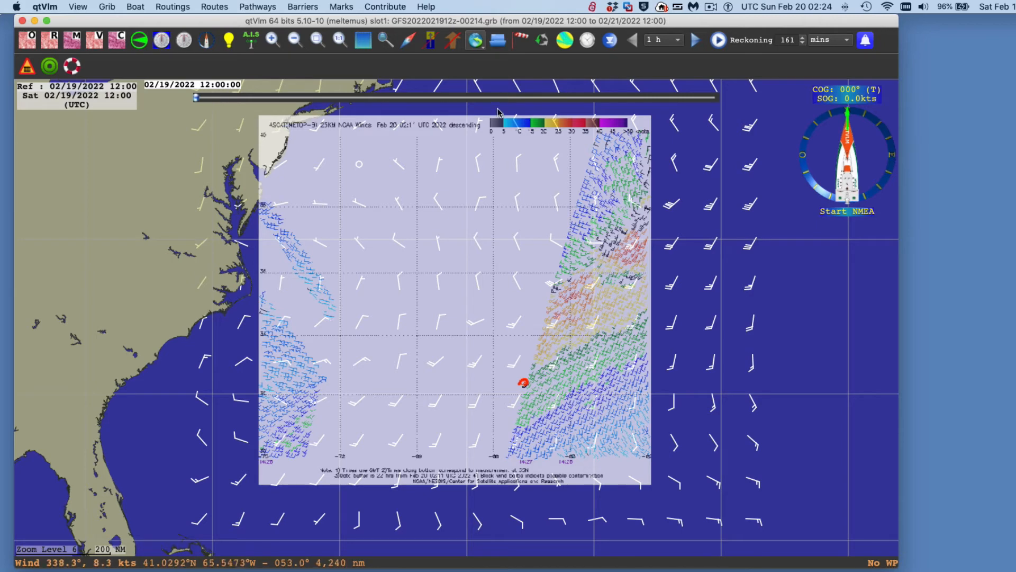
drag(198, 93, 342, 111)
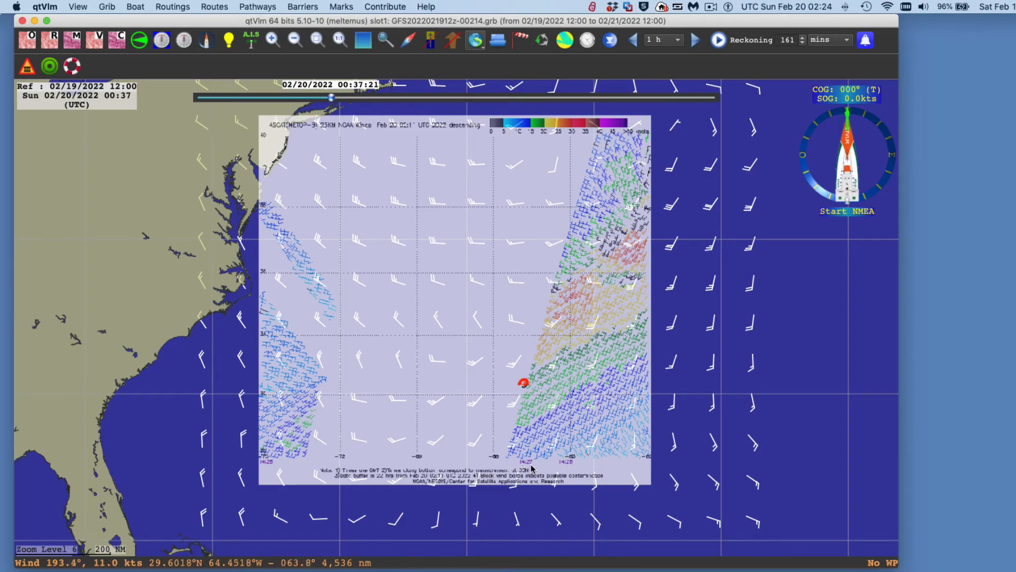
scroll(531, 463, up, 1)
scroll(532, 464, up, 1)
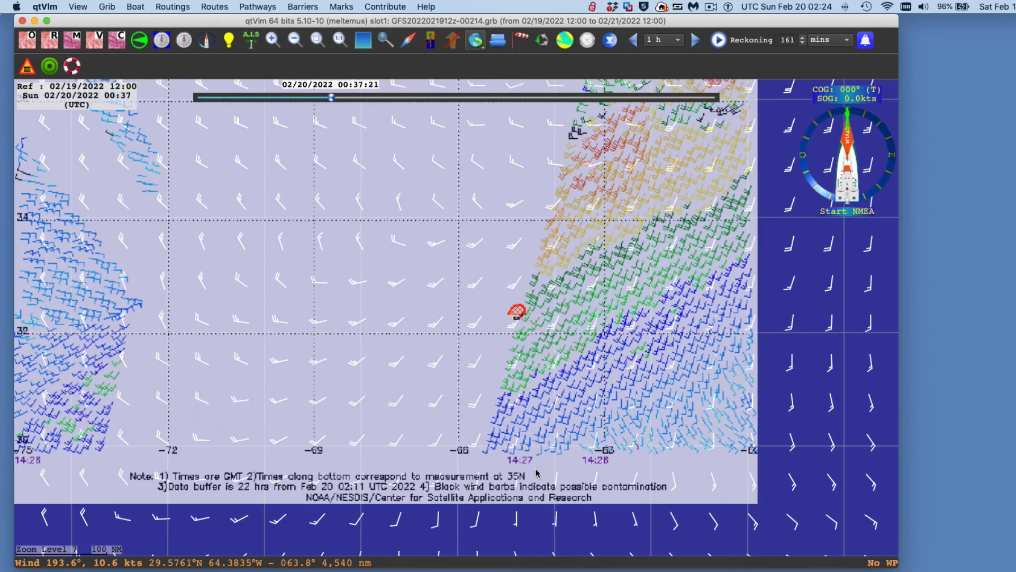
scroll(536, 473, down, 2)
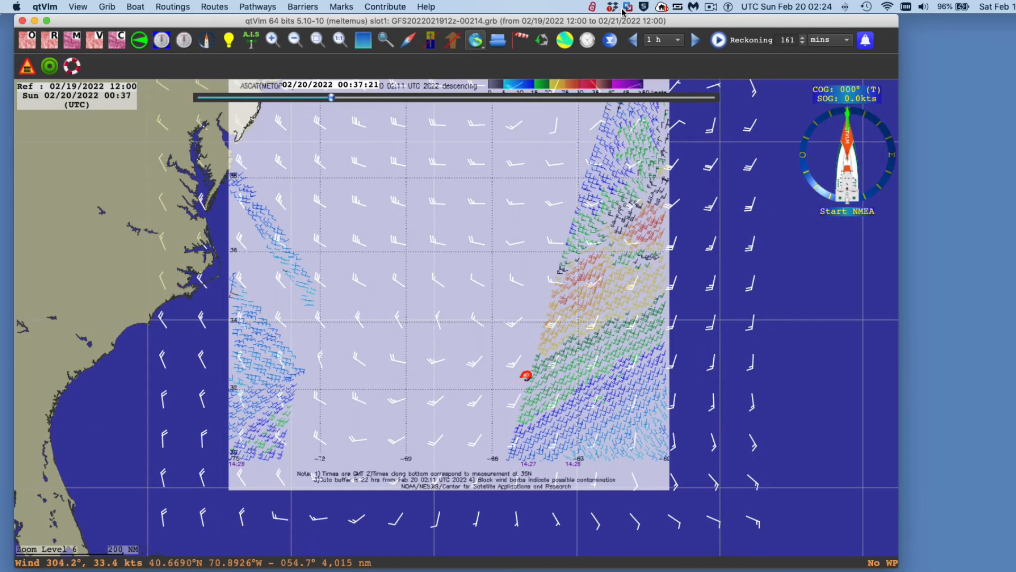
- Set the displayed grib date to 02/19/2022 14:27:00, starting from the Sat 02/19/2022 12:00 UTC forecast entry
click(588, 41)
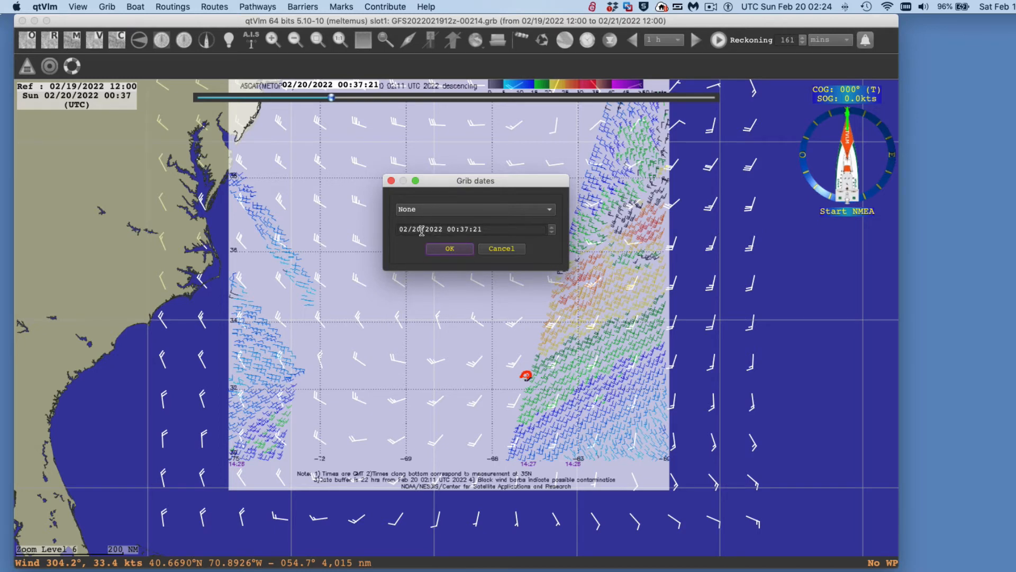
click(420, 228)
key(BackSpace)
key(BackSpace)
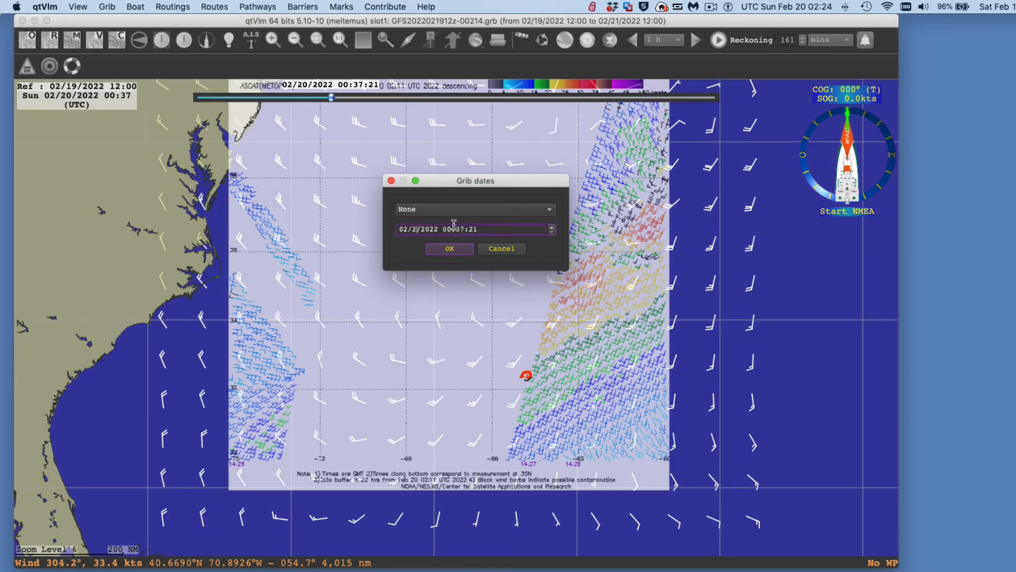
text(1)
click(478, 209)
click(460, 225)
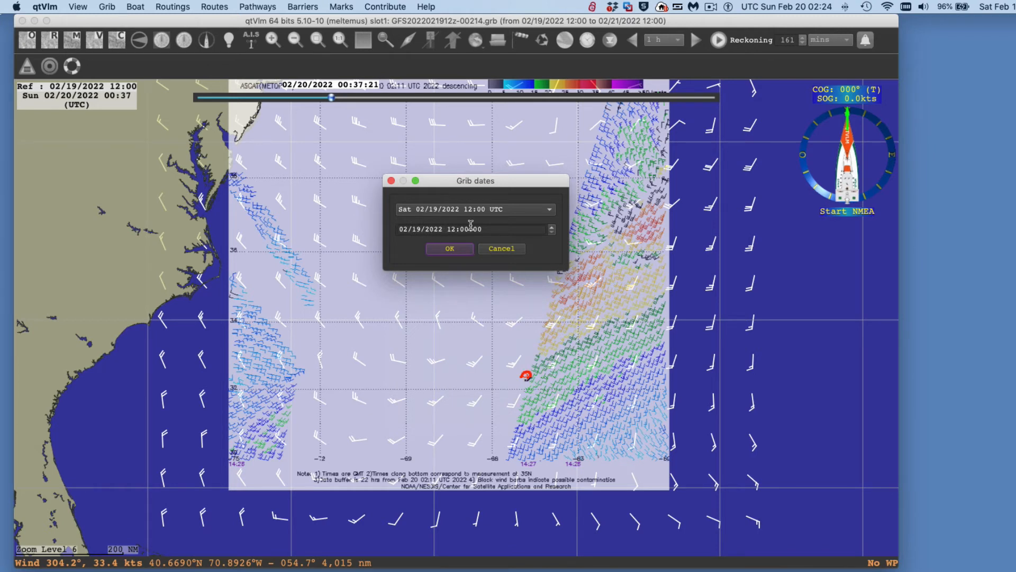
click(451, 227)
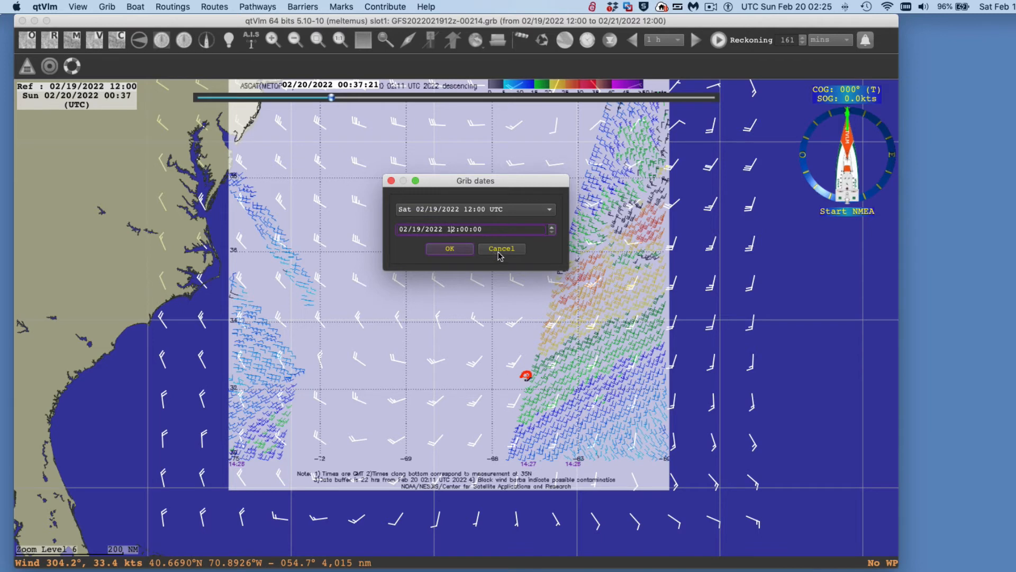
key(BackSpace)
key(Delete)
text(14:27)
click(448, 250)
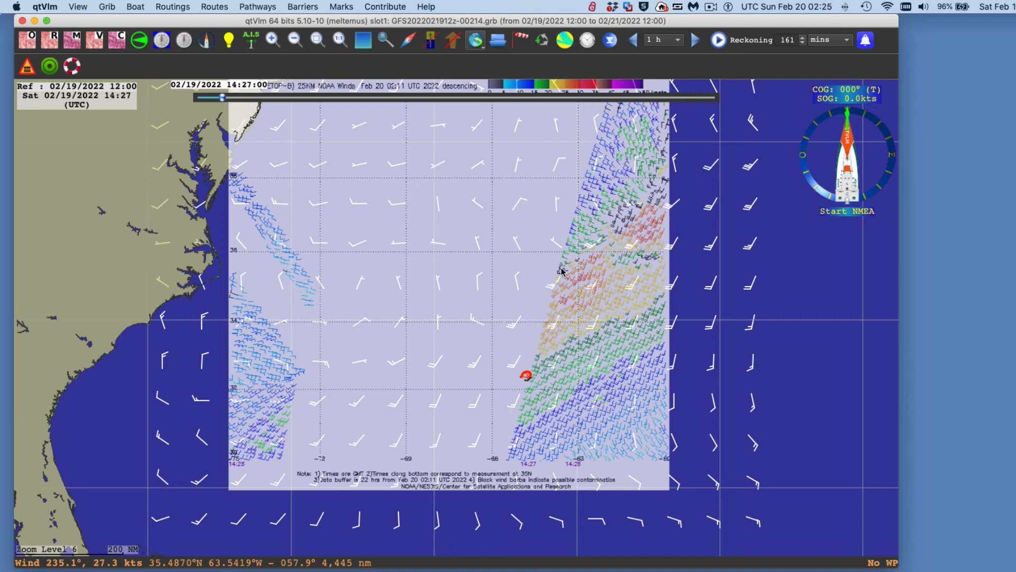
- Compare the white GFS barbs with the coloured ASCAT barbs along the eastern METOP-B swath, from the 14:27 label to its northern end
scroll(597, 355, up, 1)
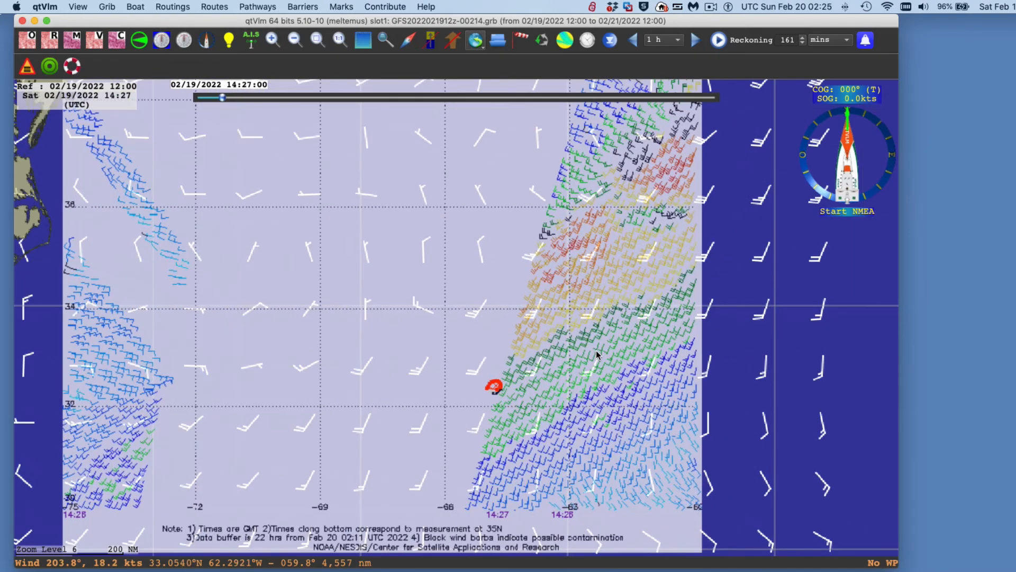
scroll(597, 354, down, 2)
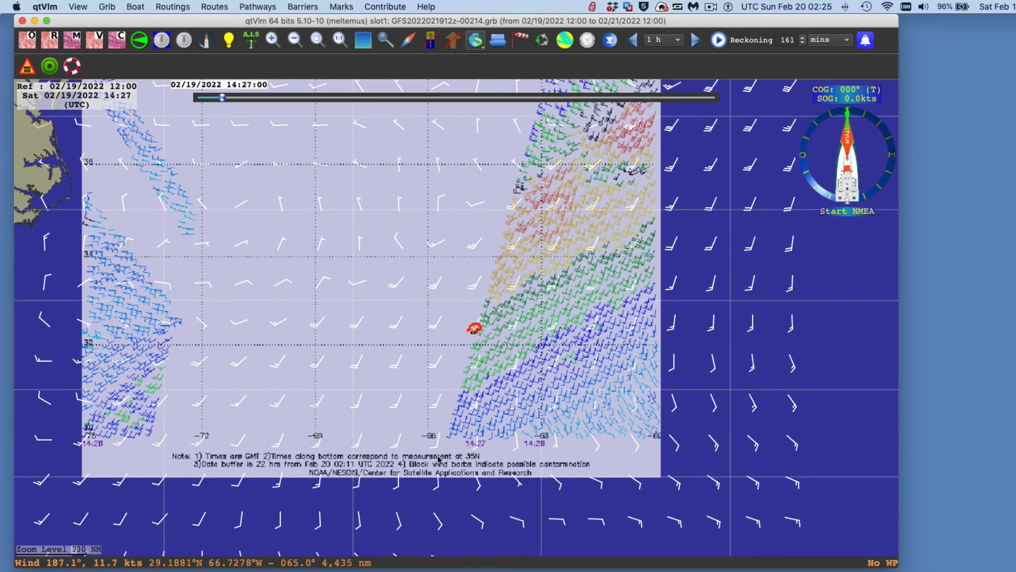
scroll(516, 344, up, 1)
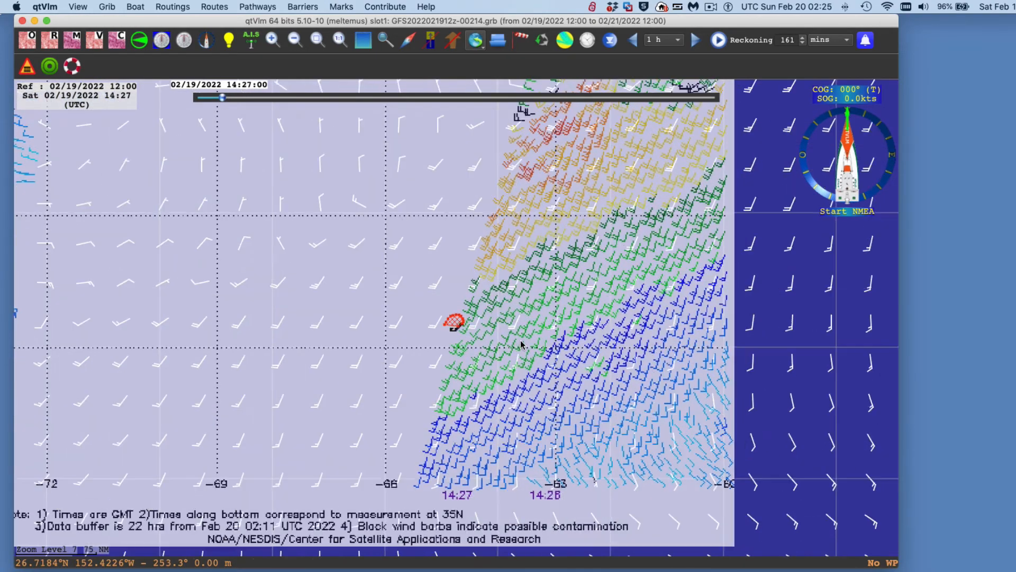
drag(533, 205, 619, 534)
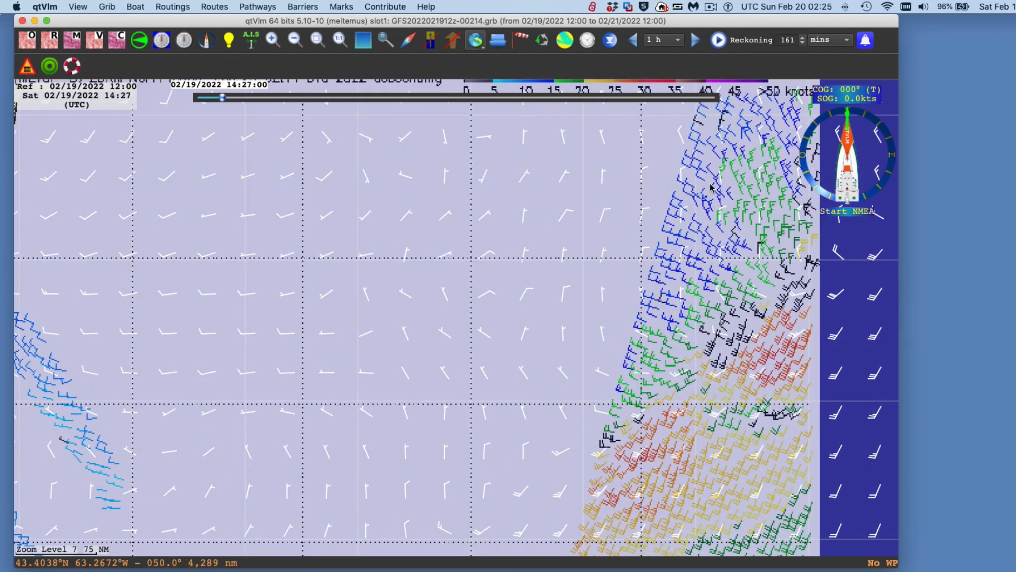
drag(711, 184, 647, 367)
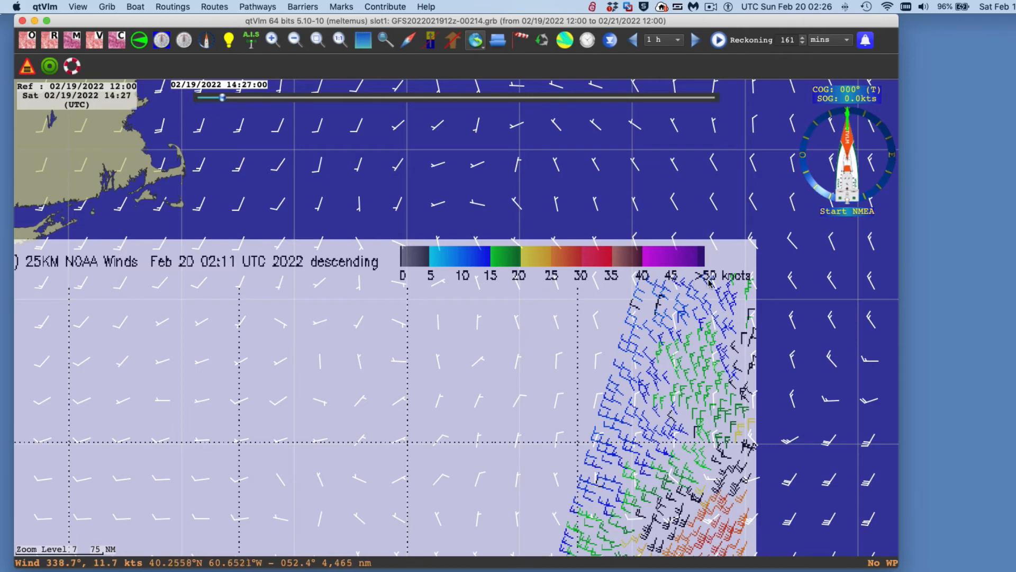
drag(716, 512, 694, 442)
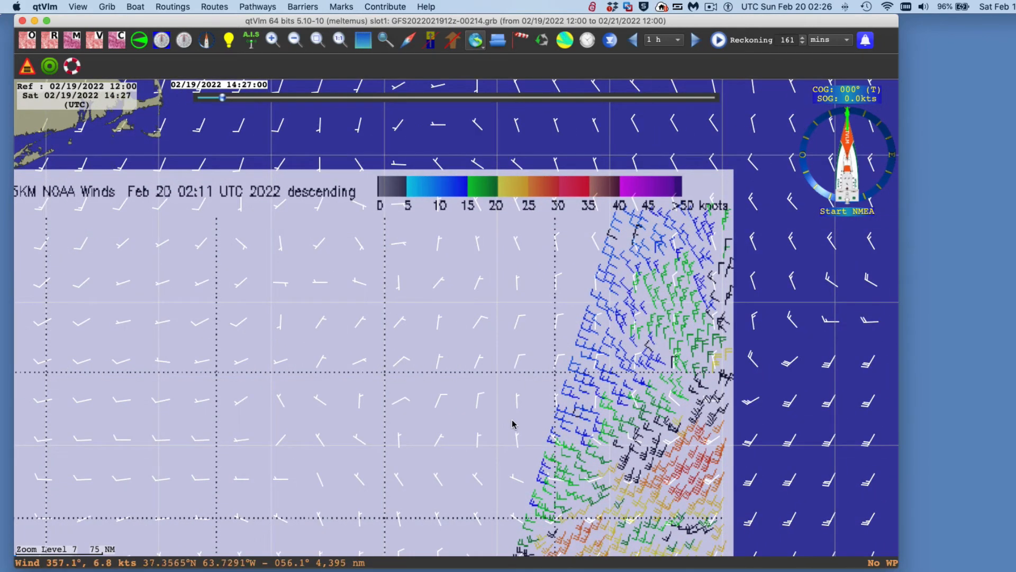
drag(511, 421, 471, 368)
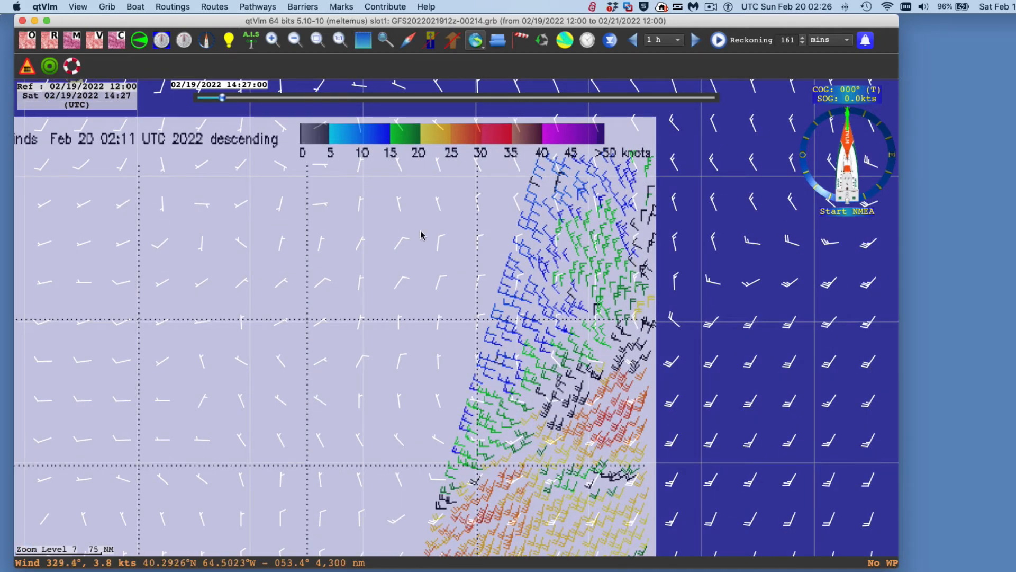
drag(523, 337, 485, 271)
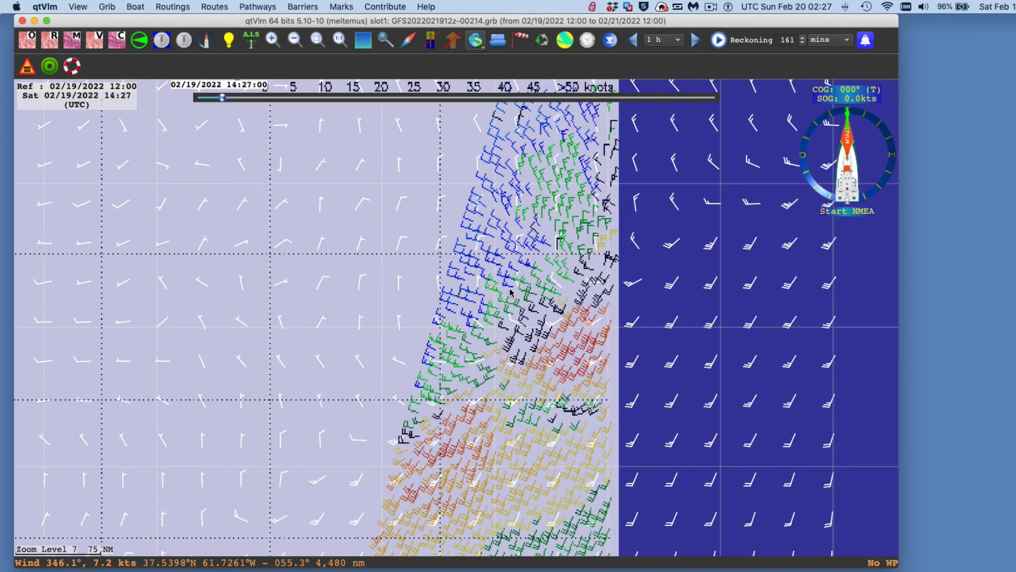
- Check the GFS wind speeds in the southern and northern parts of the eastern swath against the ASCAT knots colour scale
drag(519, 410, 552, 254)
drag(549, 381, 550, 300)
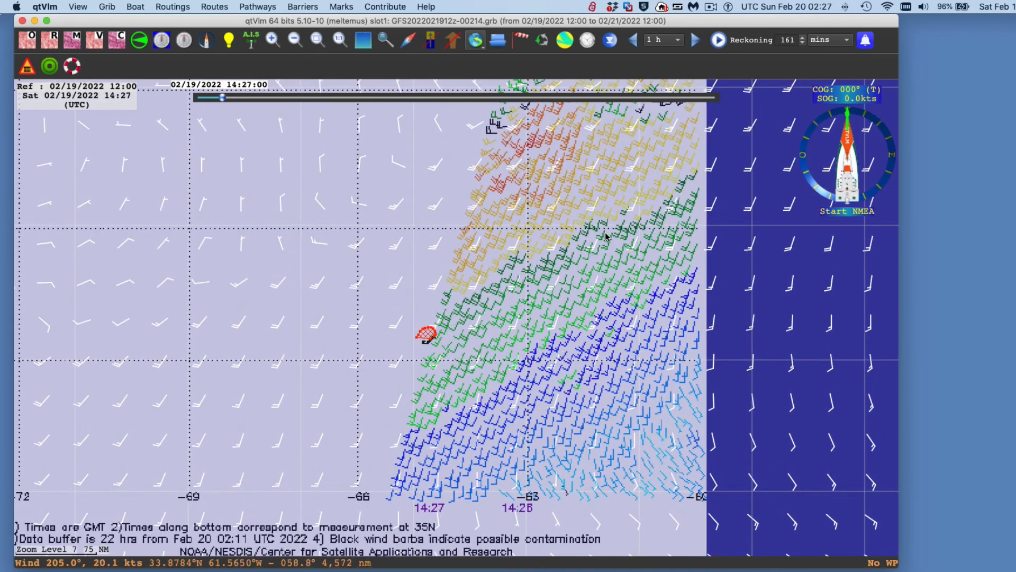
drag(636, 163, 635, 571)
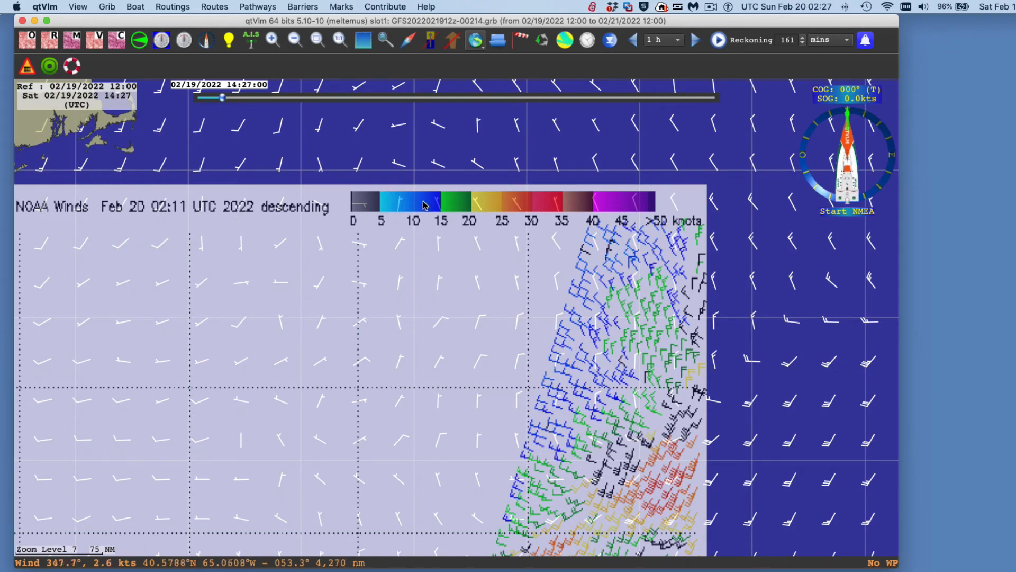
drag(569, 444, 557, 183)
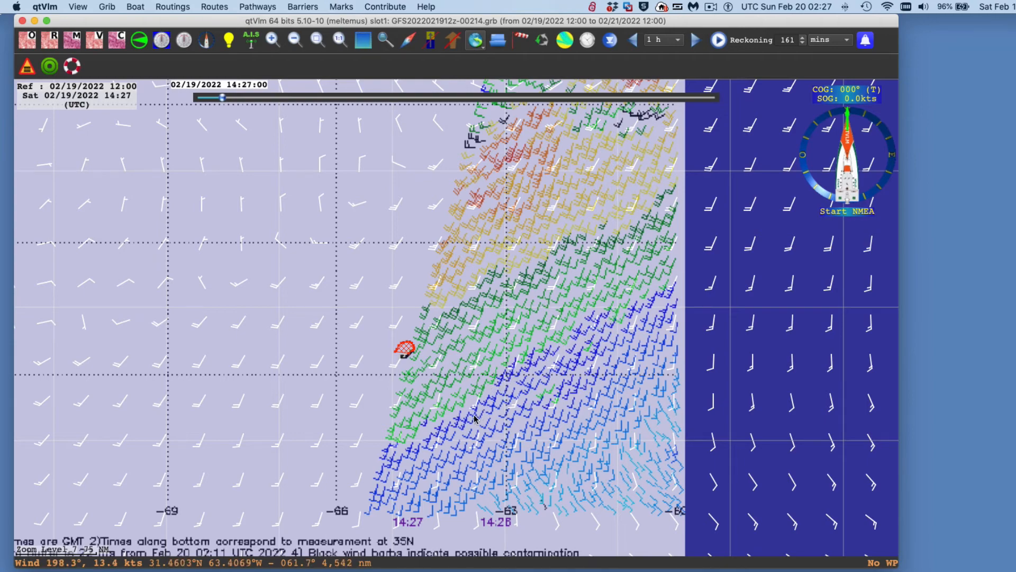
mouse_move(614, 270)
mouse_down()
mouse_move(610, 262)
mouse_move(589, 483)
mouse_move(597, 522)
mouse_up()
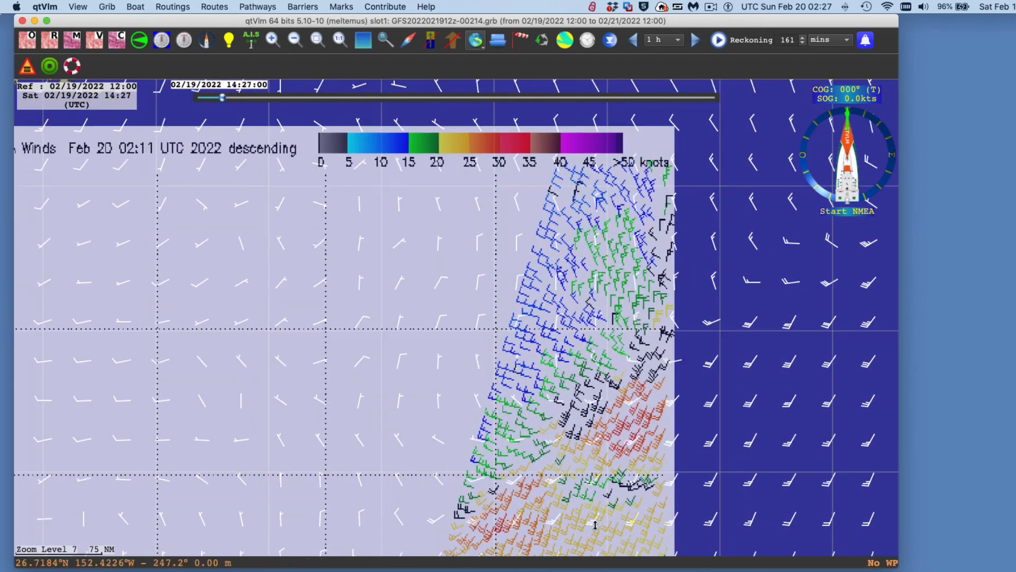
drag(521, 254, 659, 94)
scroll(586, 263, down, 2)
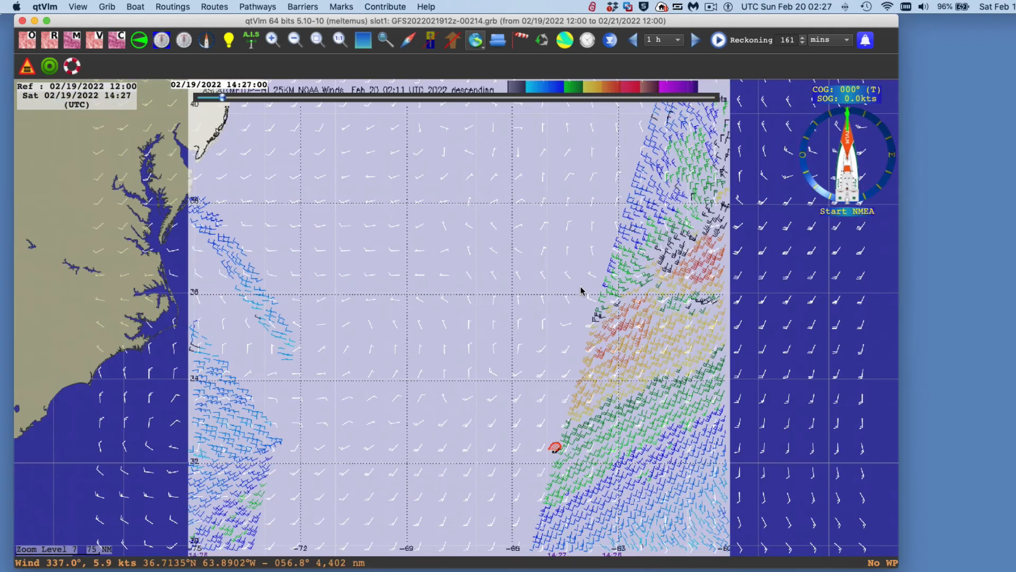
- Examine the strong-wind band near 35° N up close and the overall GFS and ASCAT wind pattern across the METOP-B image
scroll(552, 360, up, 1)
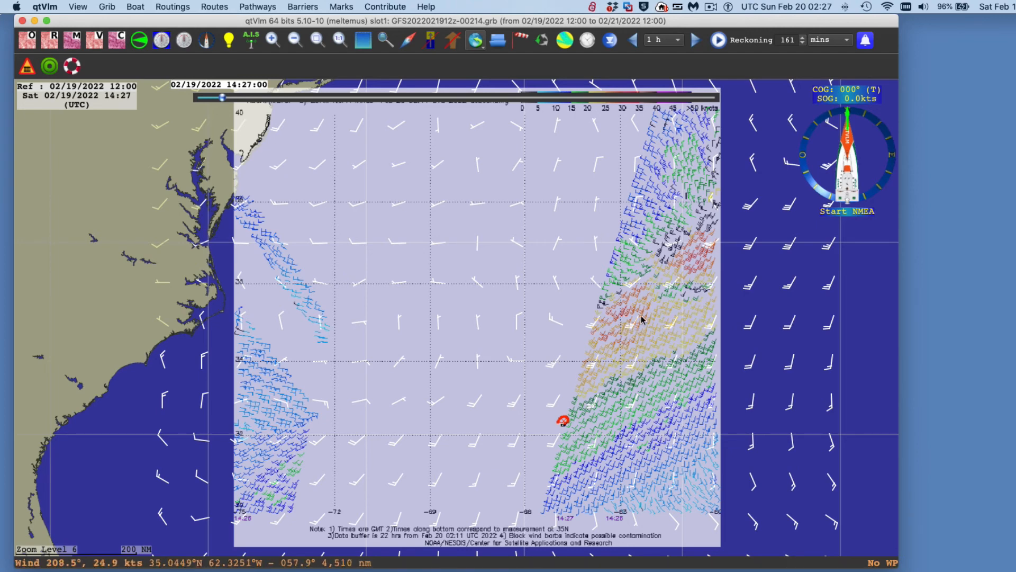
scroll(631, 332, up, 2)
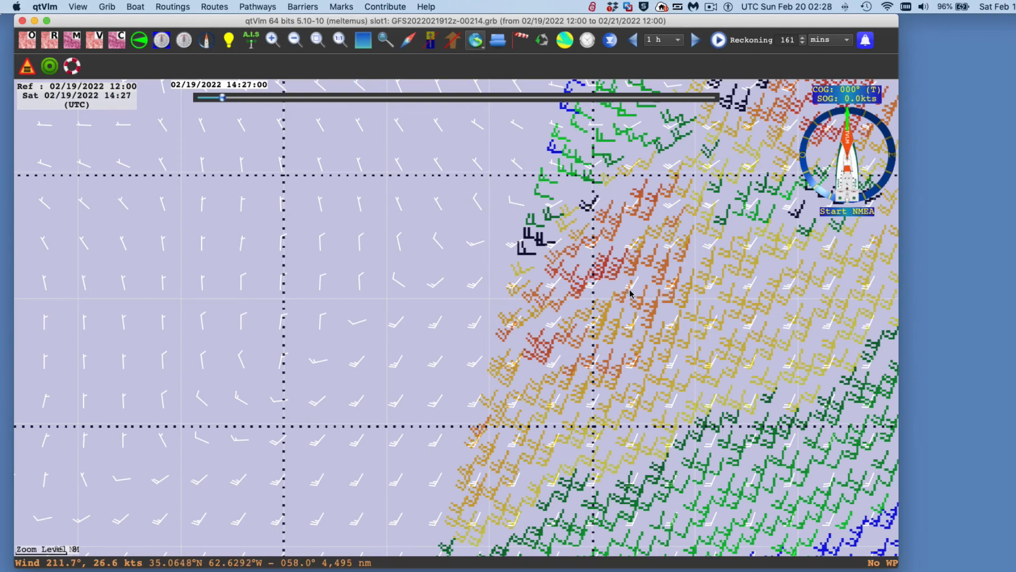
scroll(634, 337, down, 1)
scroll(632, 344, down, 2)
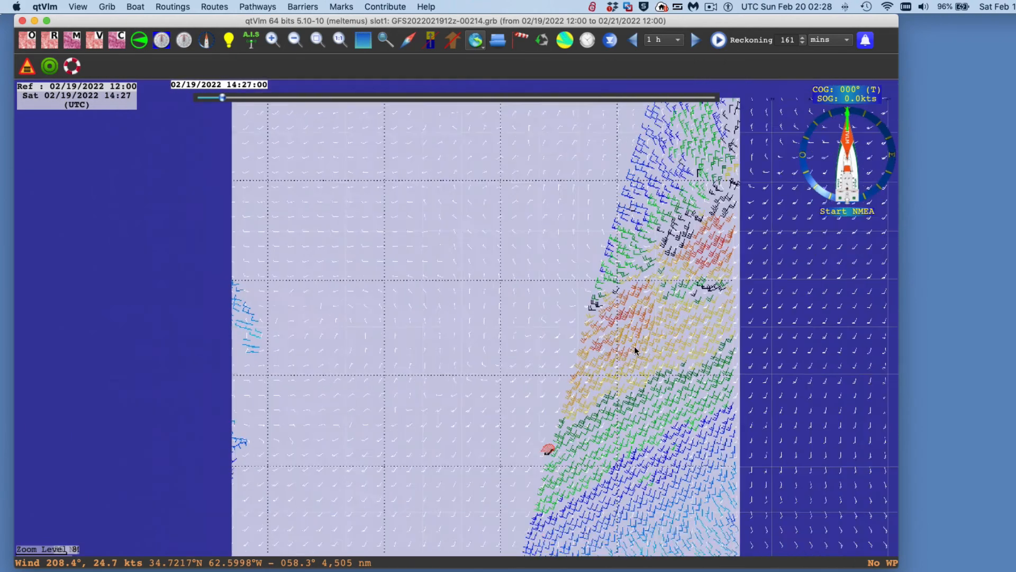
scroll(666, 159, down, 3)
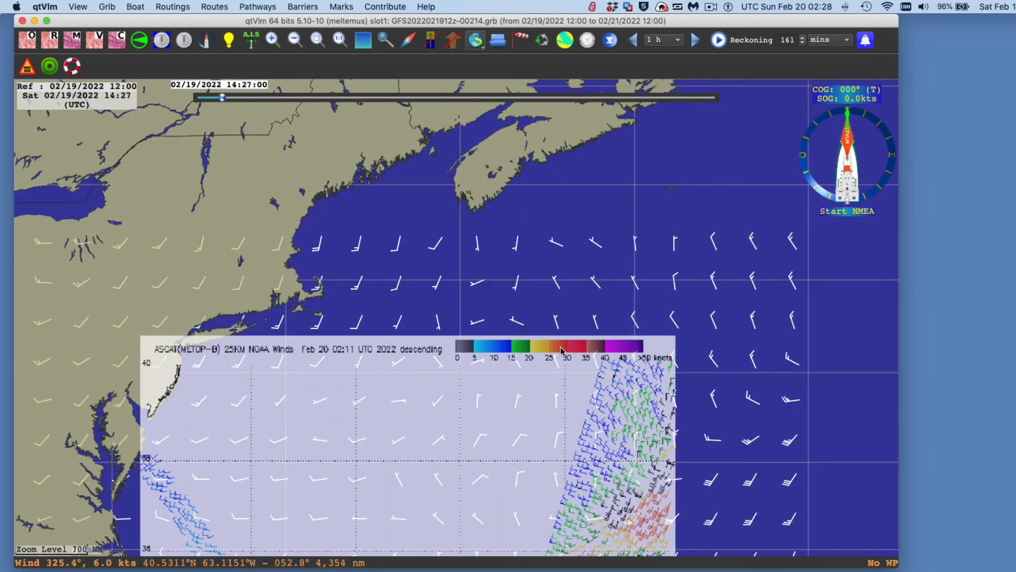
scroll(542, 462, up, 3)
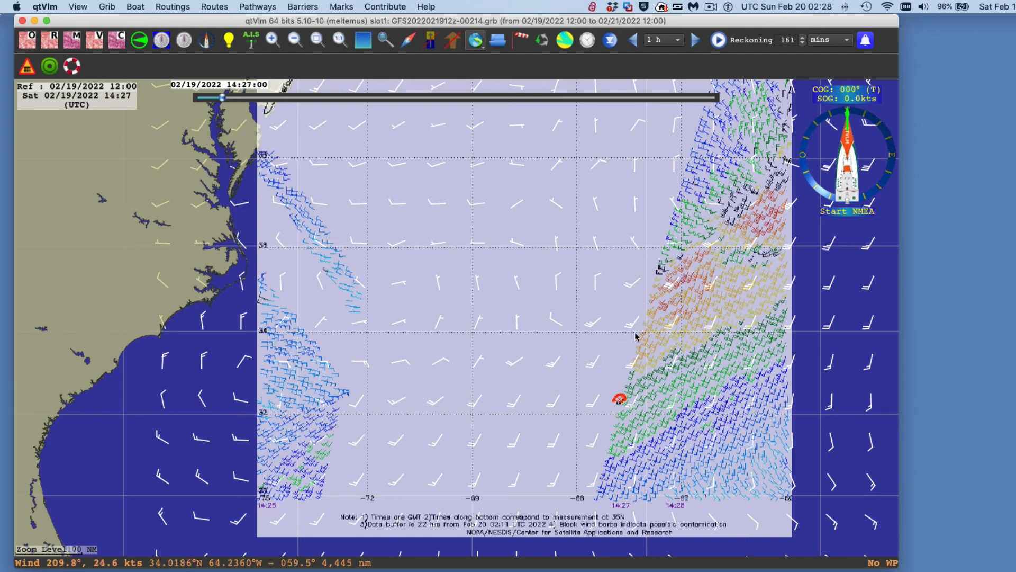
scroll(635, 336, down, 2)
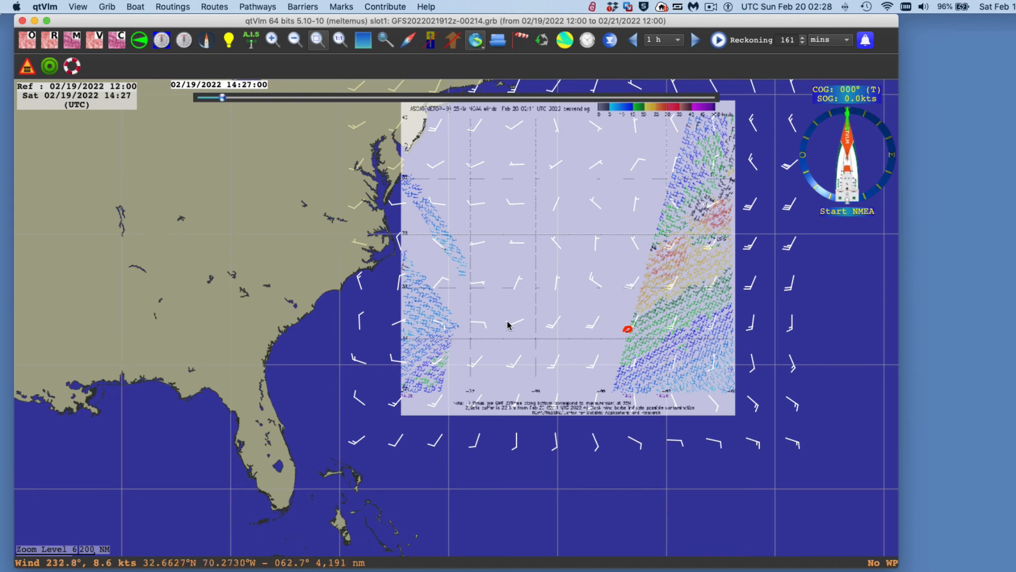
scroll(508, 325, up, 2)
scroll(507, 324, down, 3)
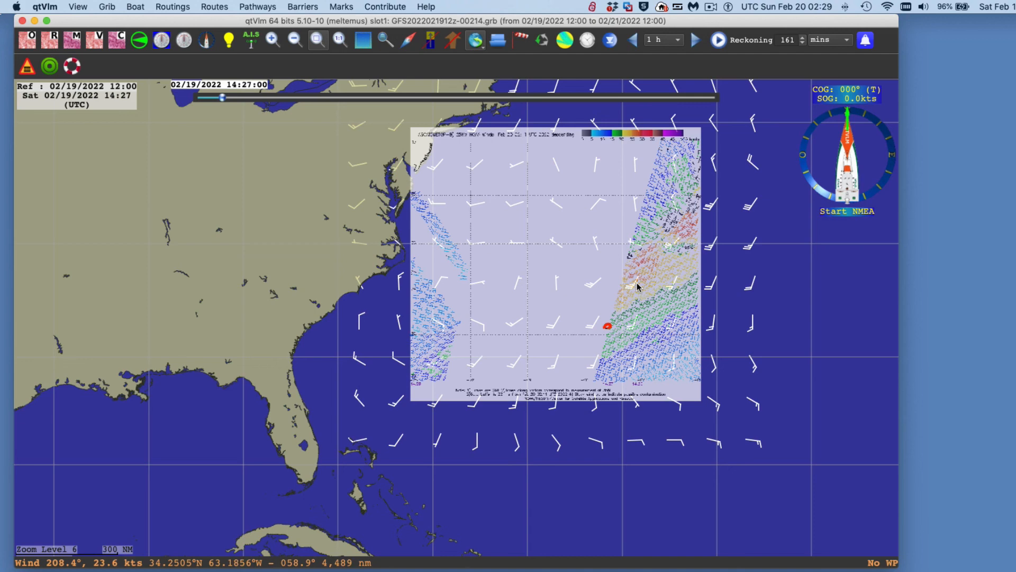
scroll(638, 286, down, 1)
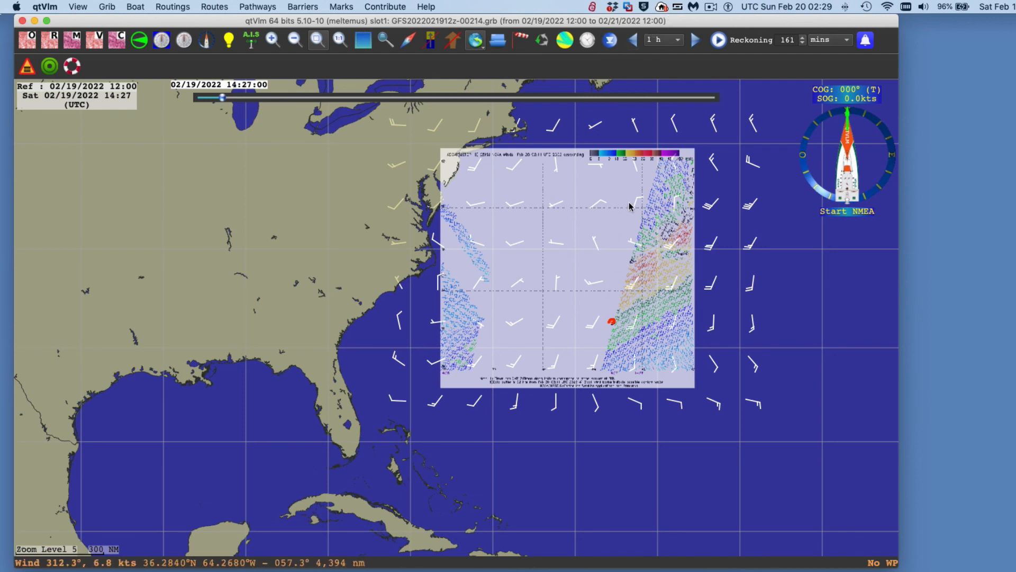
click(709, 7)
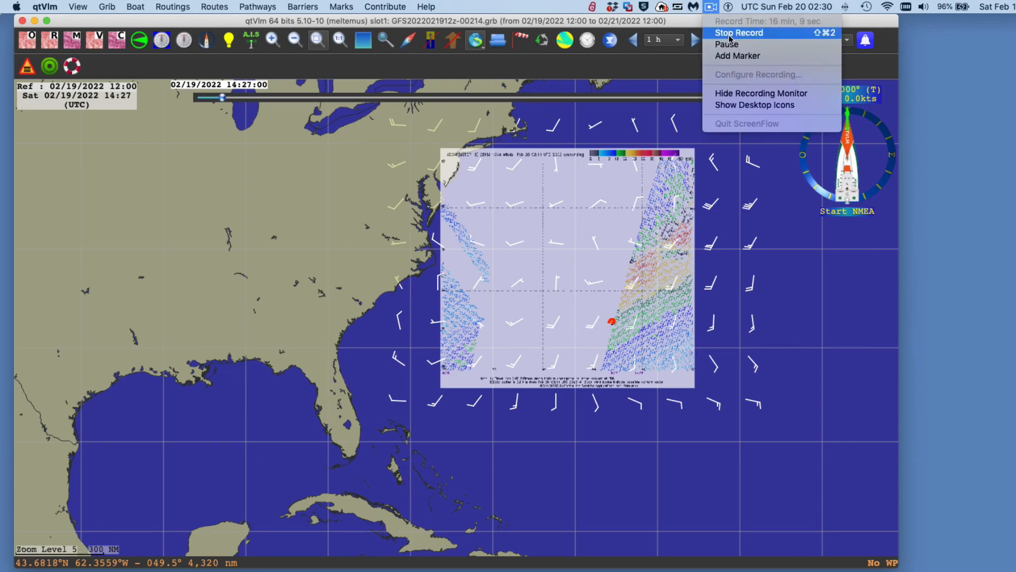